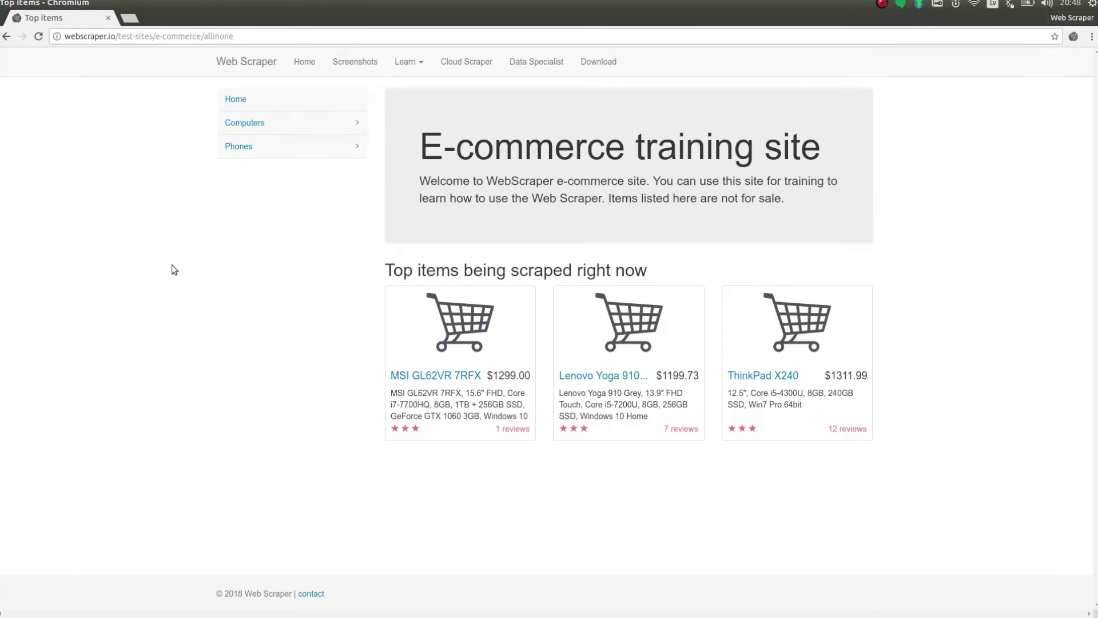
Step: Open the Asus VivoBook X441NA-GA190 product page from Computers > Laptops
{"action": "left_click", "coordinate": [241, 124]}
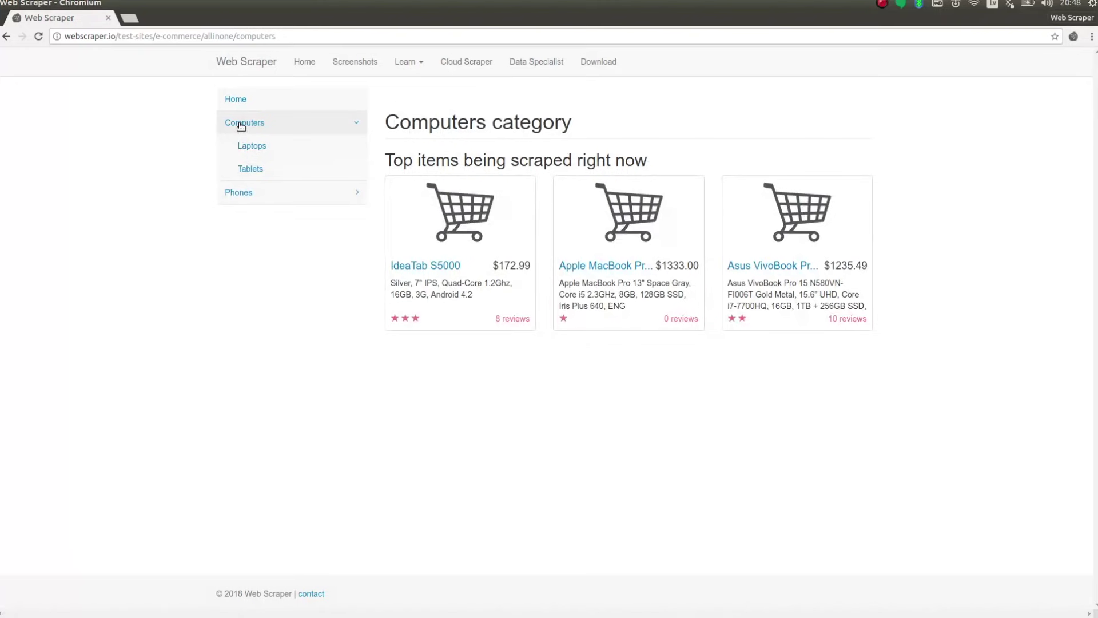
{"action": "left_click", "coordinate": [260, 148]}
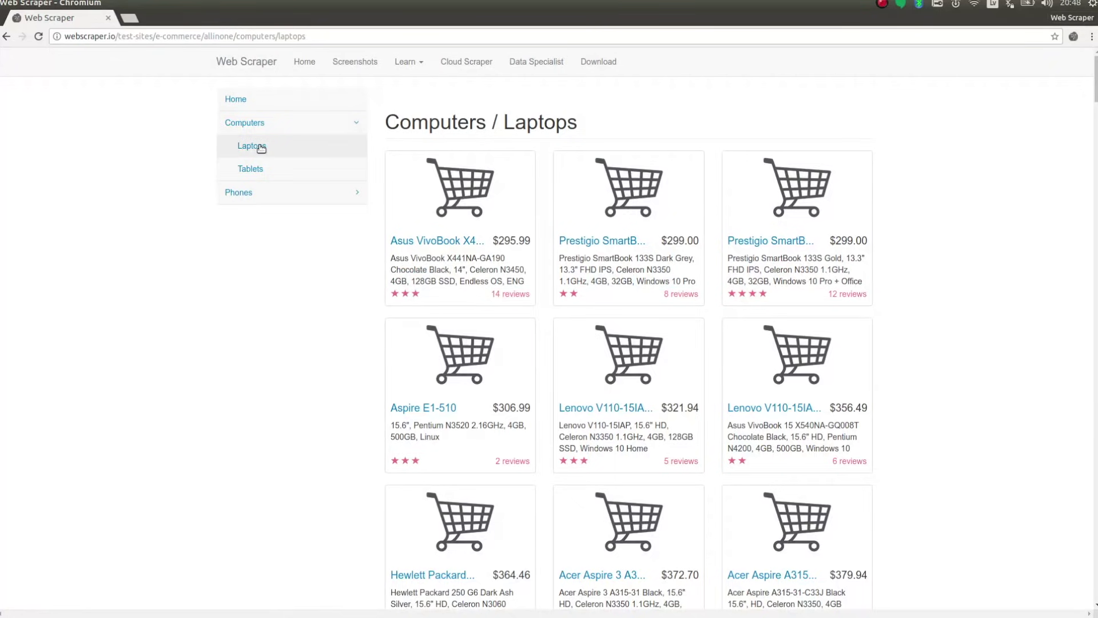
{"action": "left_click", "coordinate": [418, 241]}
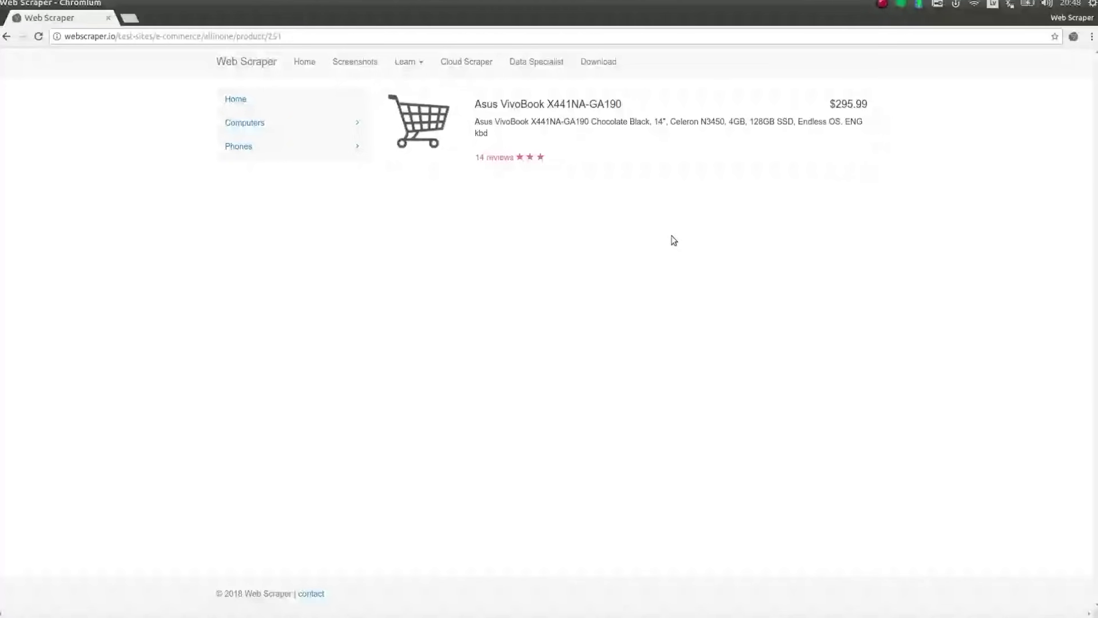
{"action": "left_click", "coordinate": [1093, 38]}
Step: Open the Web Scraper developer-tools panel and start a new sitemap named ecommerce
{"action": "mouse_move", "coordinate": [972, 207]}
{"action": "left_click", "coordinate": [794, 289]}
{"action": "left_click", "coordinate": [426, 454]}
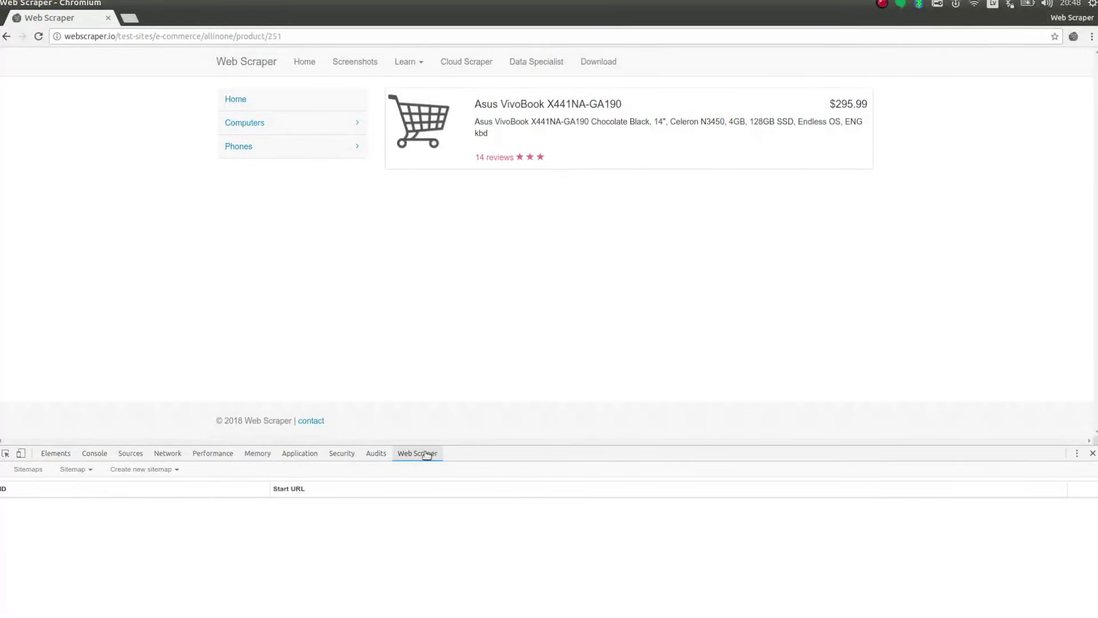
{"action": "left_click", "coordinate": [150, 469]}
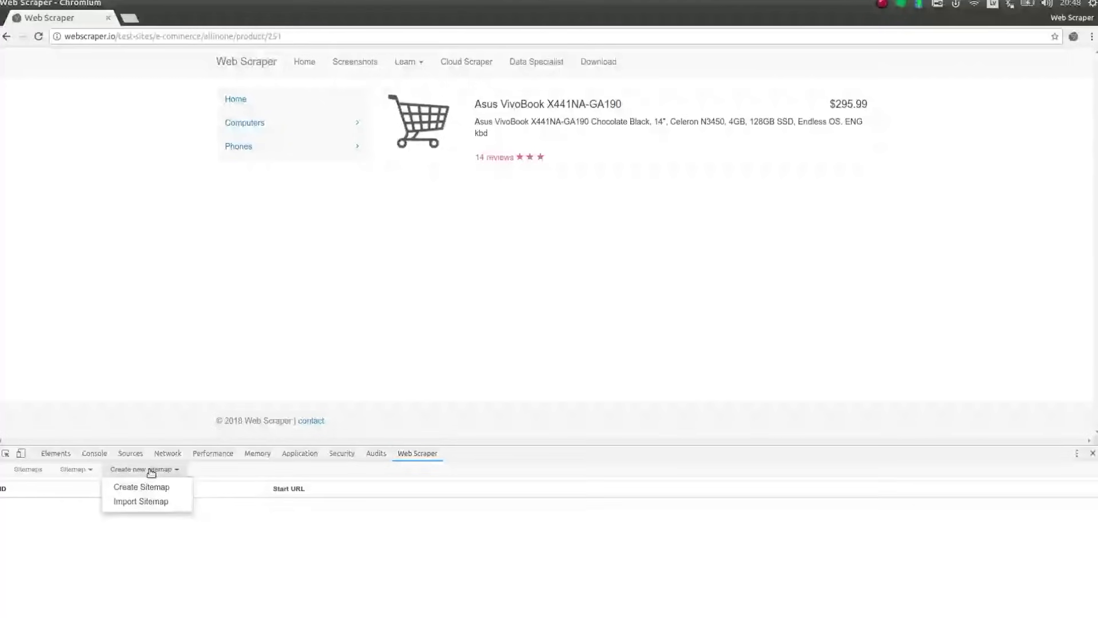
{"action": "left_click", "coordinate": [147, 487]}
{"action": "left_click", "coordinate": [145, 488]}
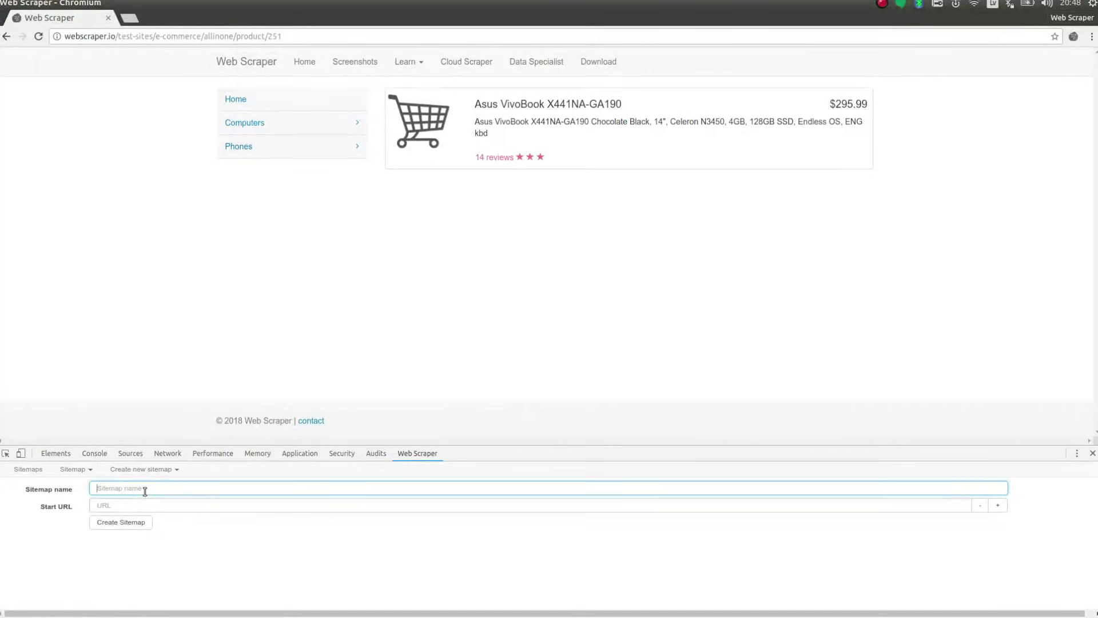
{"action": "type", "text": "ecommerce"}
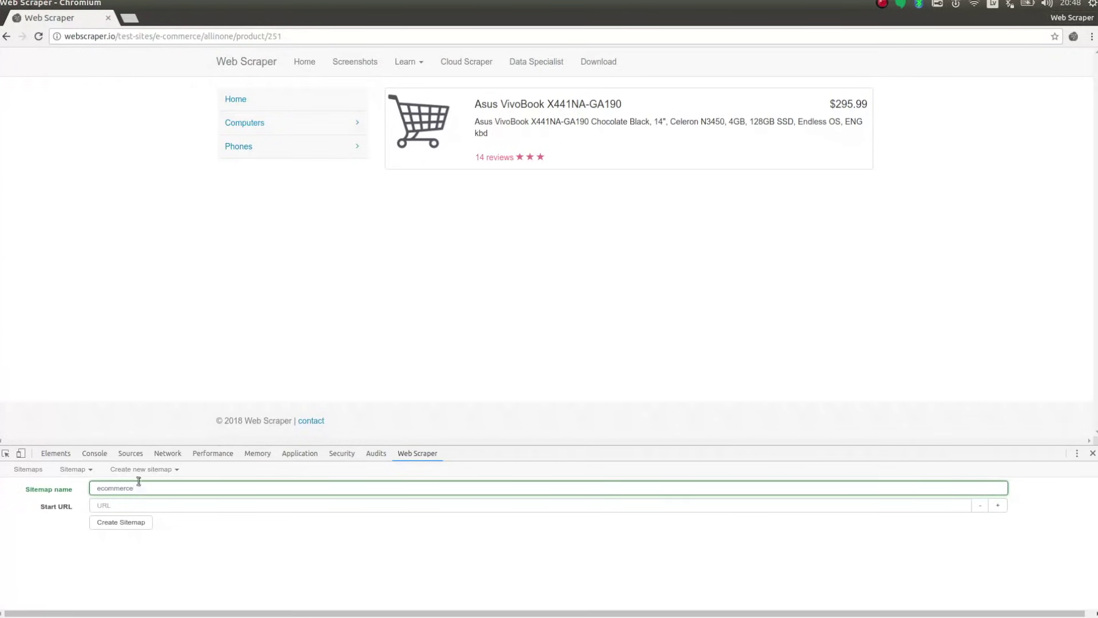
Step: Use the site's home page address as start URL and create the sitemap
{"action": "left_click", "coordinate": [240, 104]}
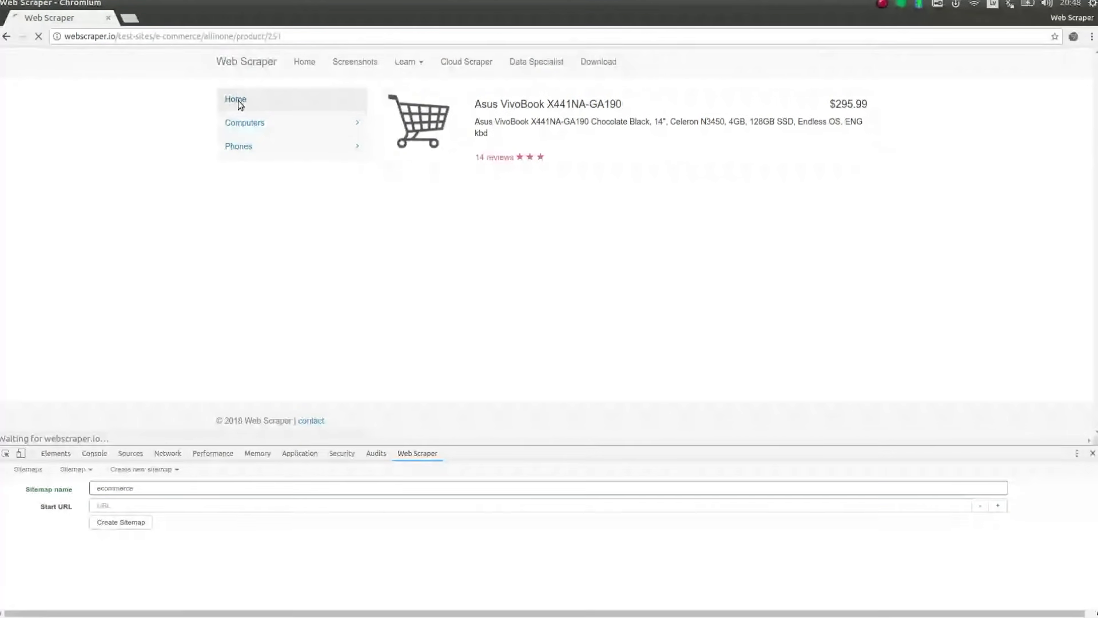
{"action": "right_click", "coordinate": [176, 39]}
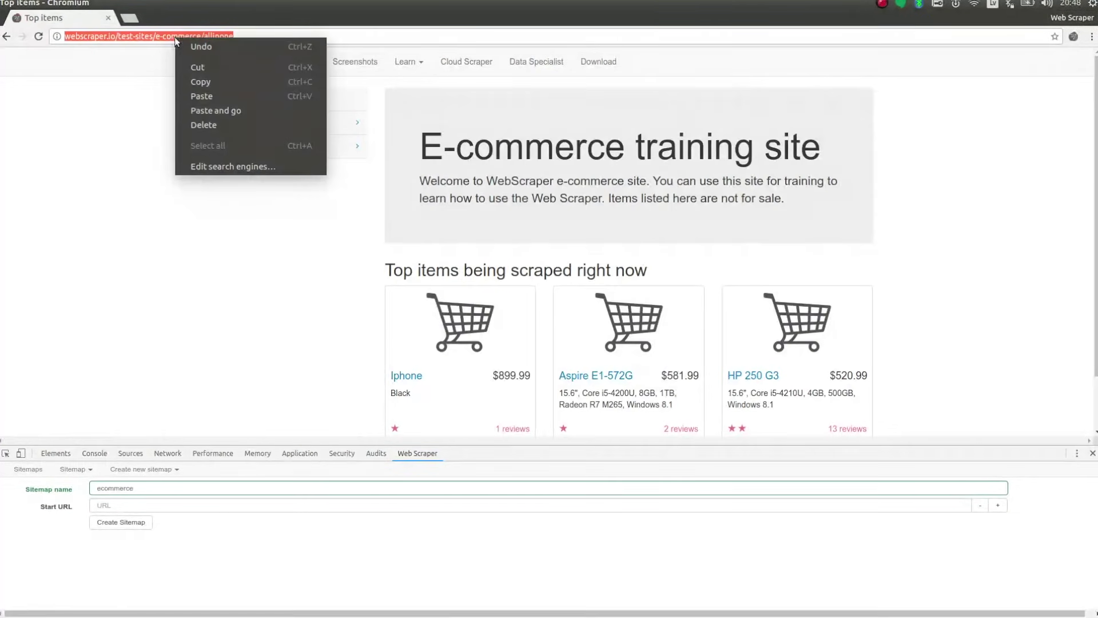
{"action": "left_click", "coordinate": [197, 82]}
{"action": "right_click", "coordinate": [156, 503]}
{"action": "left_click", "coordinate": [213, 411]}
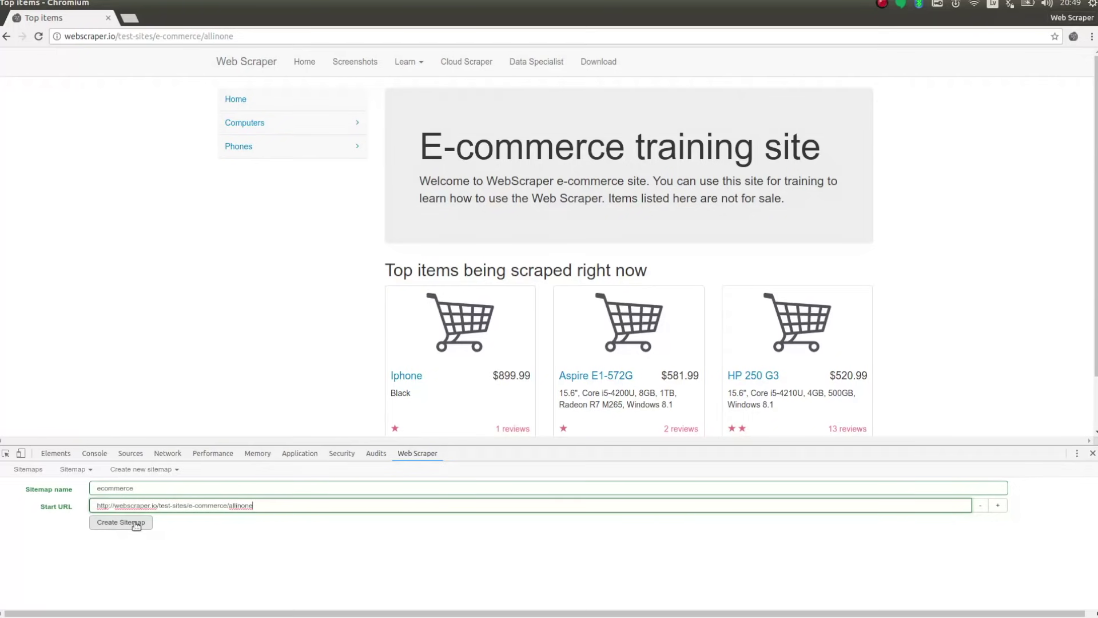
{"action": "left_click", "coordinate": [121, 522]}
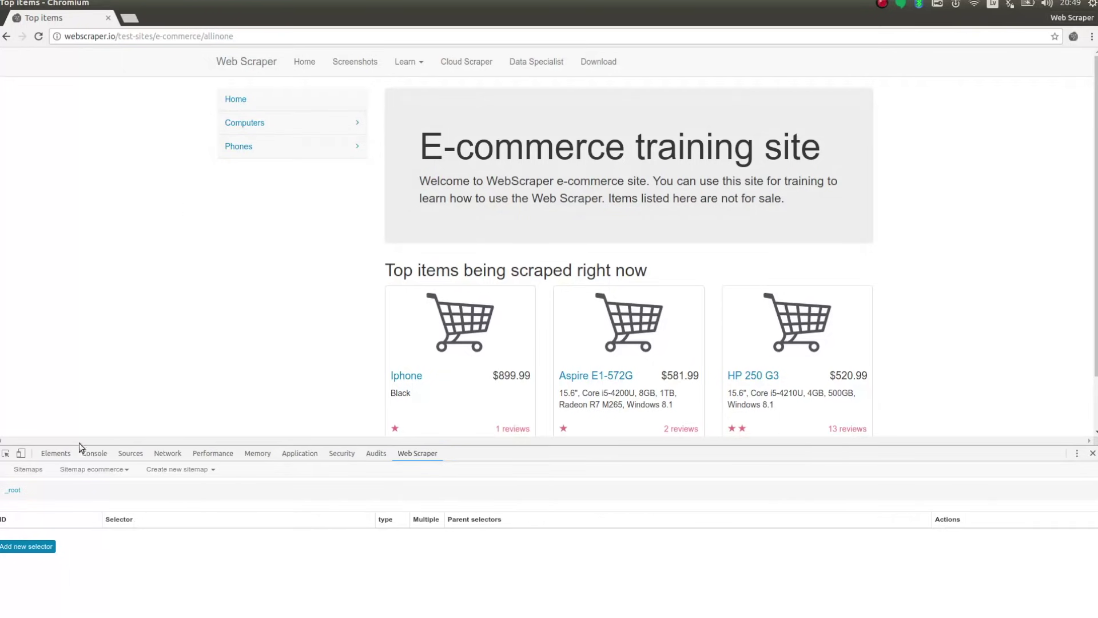
Step: Add a Link selector 'category-link' picking the Computers and Phones category links
{"action": "left_click", "coordinate": [33, 552]}
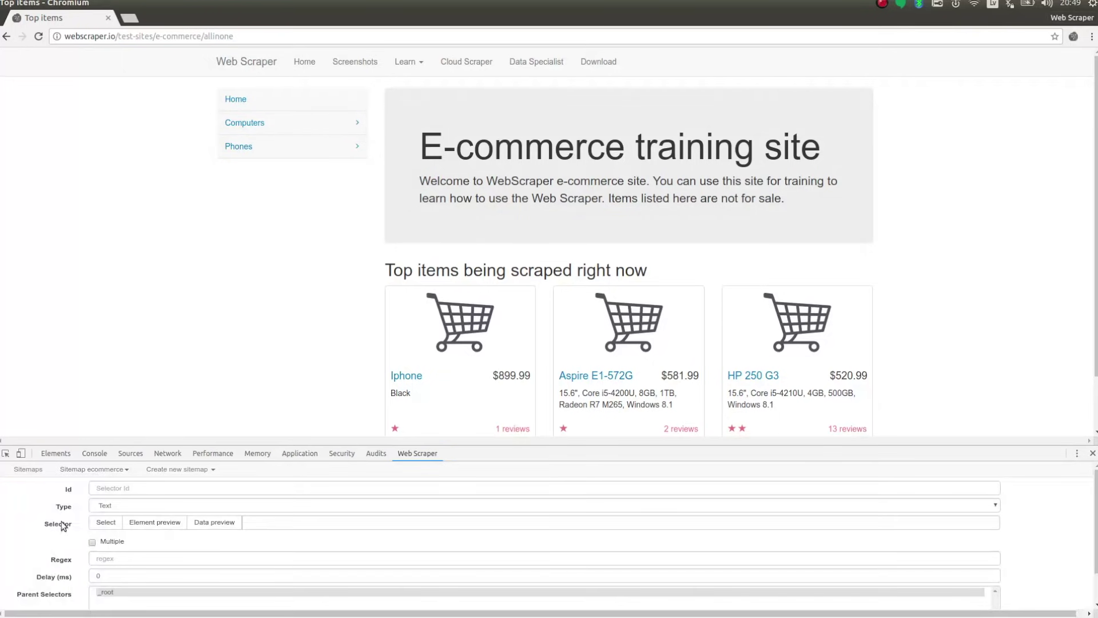
{"action": "left_click", "coordinate": [107, 487]}
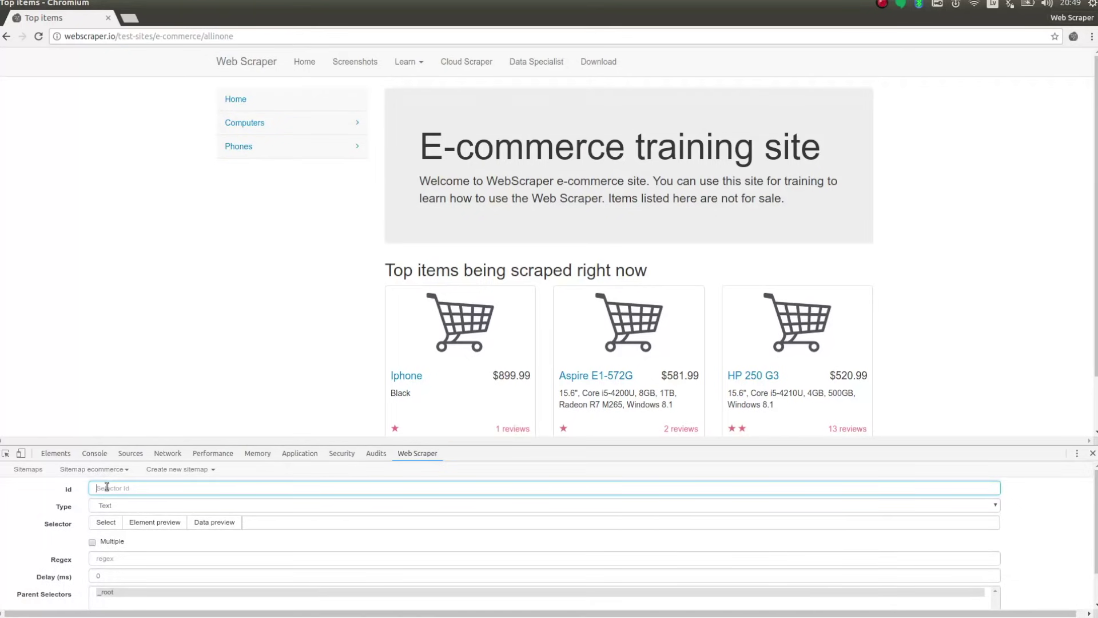
{"action": "type", "text": "category-li"}
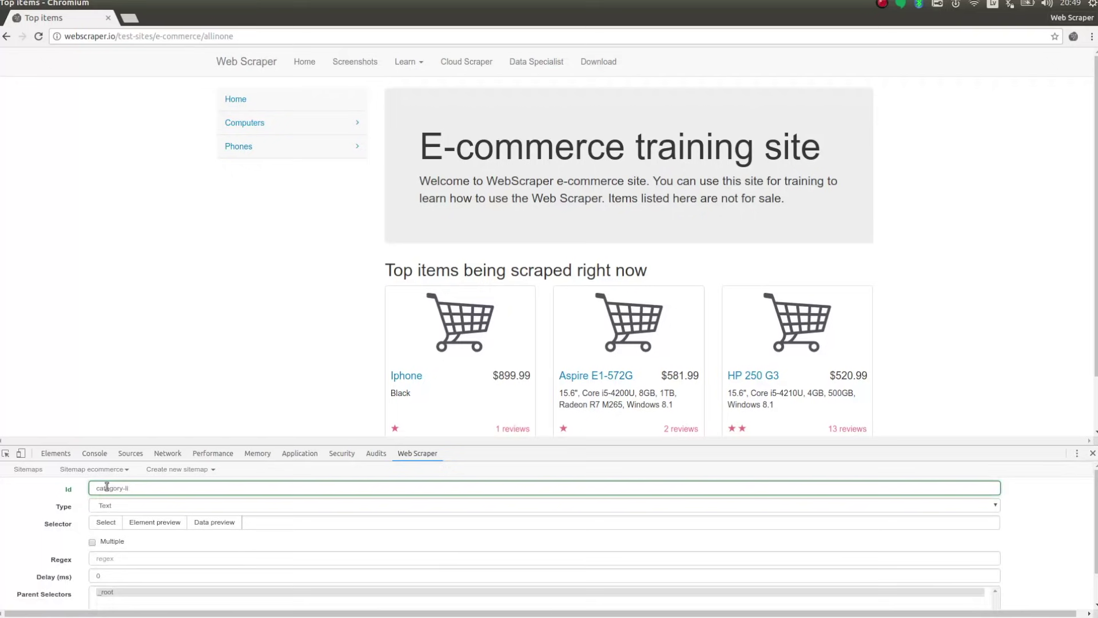
{"action": "type", "text": "nk"}
{"action": "left_click", "coordinate": [100, 507]}
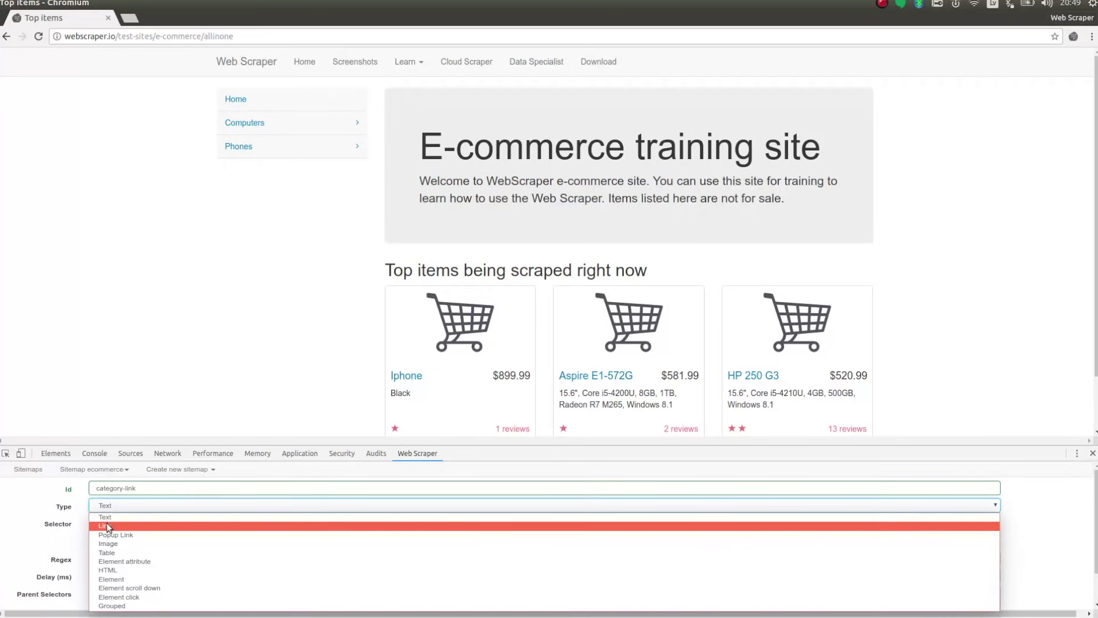
{"action": "left_click", "coordinate": [108, 526]}
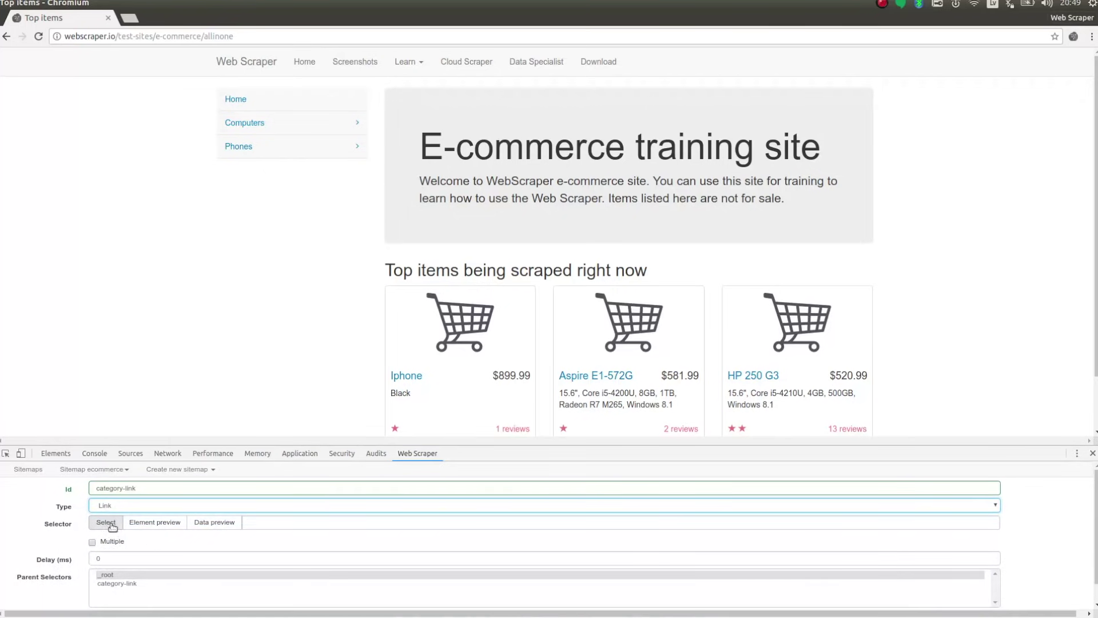
{"action": "left_click", "coordinate": [112, 527]}
{"action": "left_click", "coordinate": [252, 123]}
{"action": "left_click", "coordinate": [246, 147]}
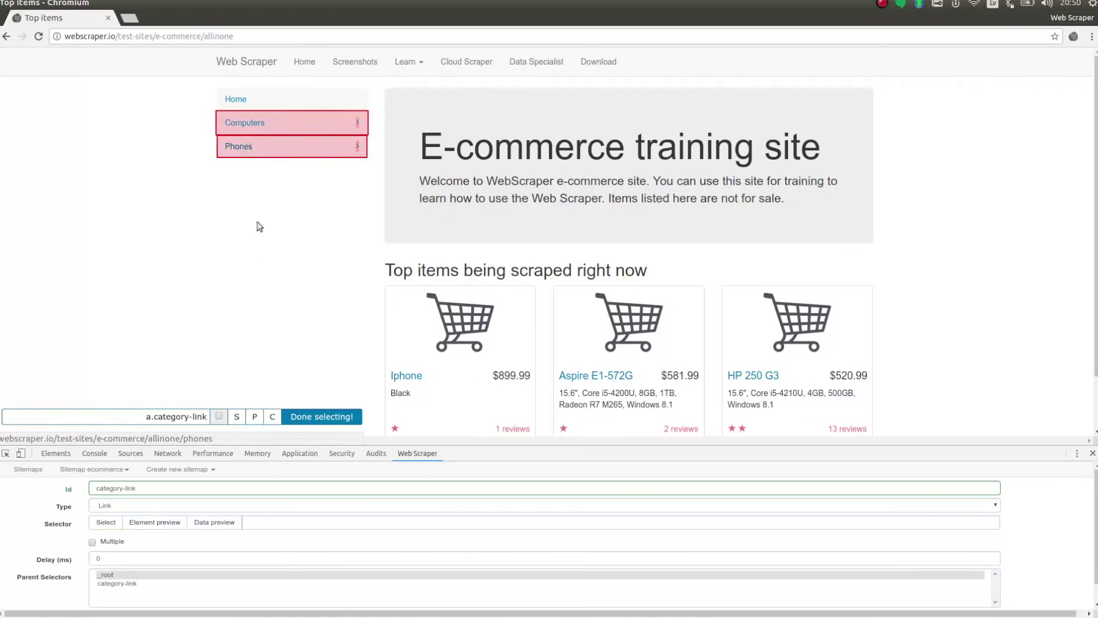
{"action": "left_click", "coordinate": [309, 419]}
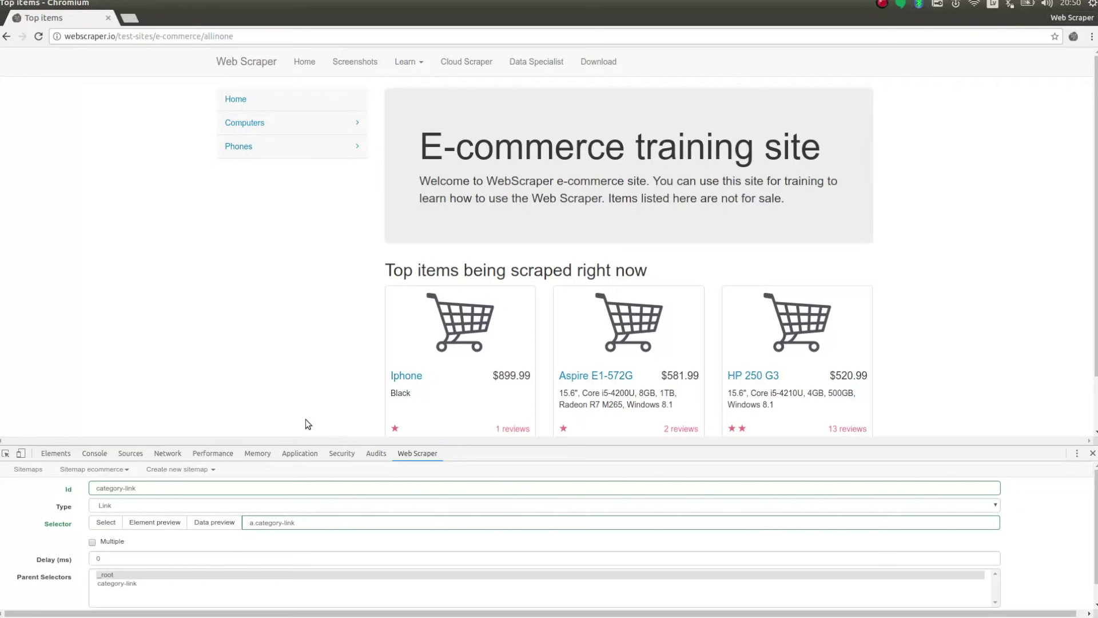
Step: Make category-link match multiple elements, preview its data and save it
{"action": "left_click", "coordinate": [114, 543]}
{"action": "left_click", "coordinate": [215, 522]}
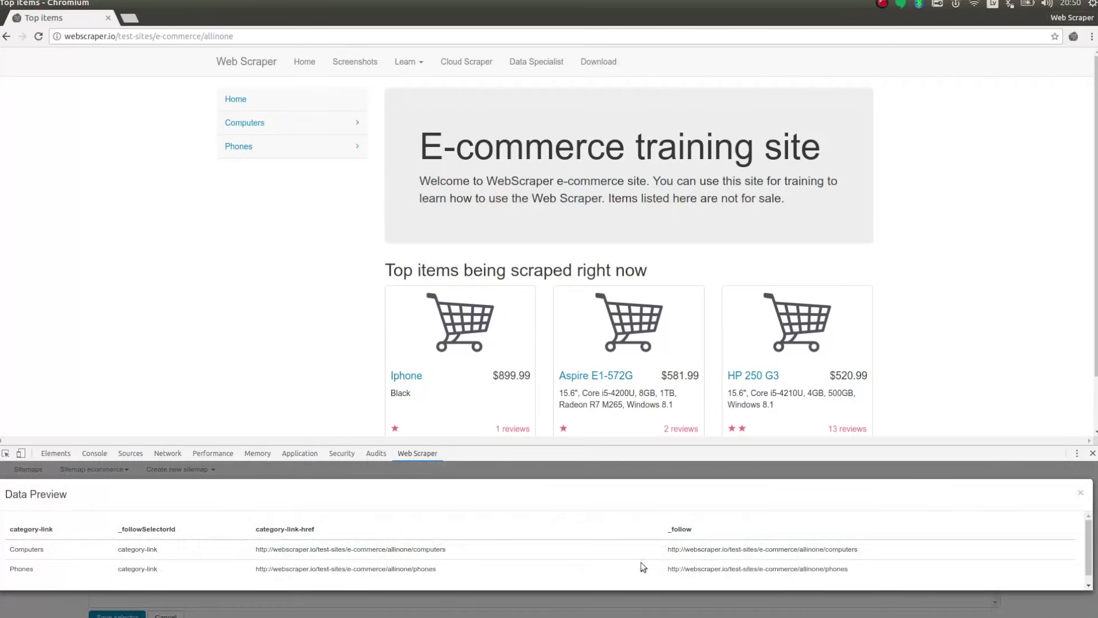
{"action": "left_click", "coordinate": [1081, 493]}
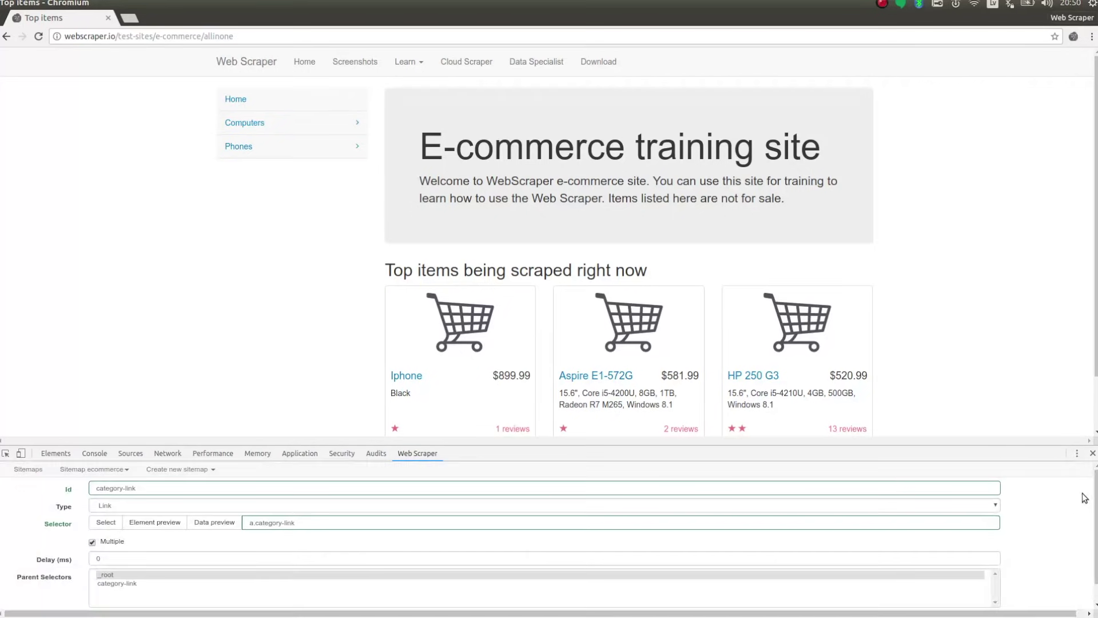
{"action": "scroll", "coordinate": [179, 562], "scroll_direction": "down", "scroll_amount": 1}
{"action": "left_click", "coordinate": [135, 595]}
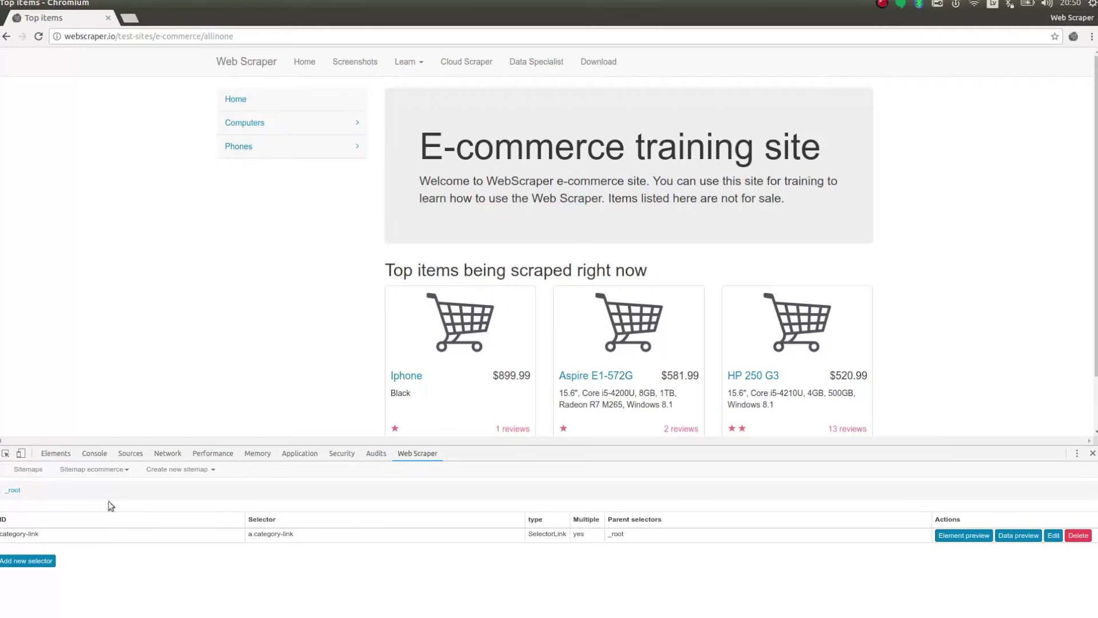
{"action": "left_click", "coordinate": [247, 126]}
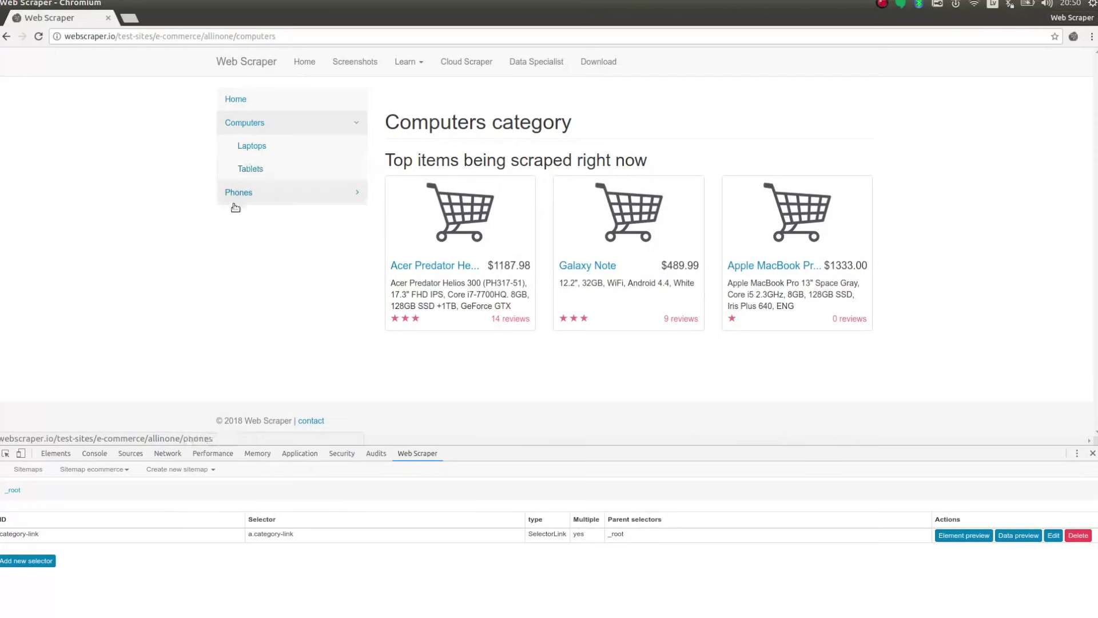
Step: Under category-link, add a Link selector 'subcategory-link' picking the Laptops and Tablets links
{"action": "left_click", "coordinate": [84, 534]}
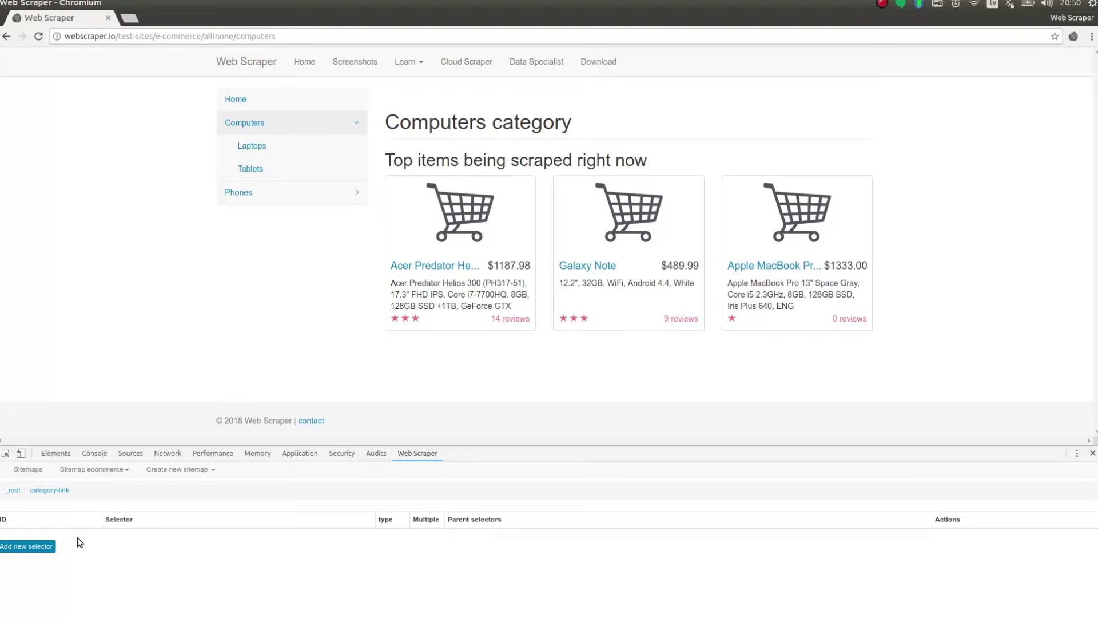
{"action": "left_click", "coordinate": [33, 547]}
{"action": "left_click", "coordinate": [106, 487]}
{"action": "type", "text": "subcategory-link"}
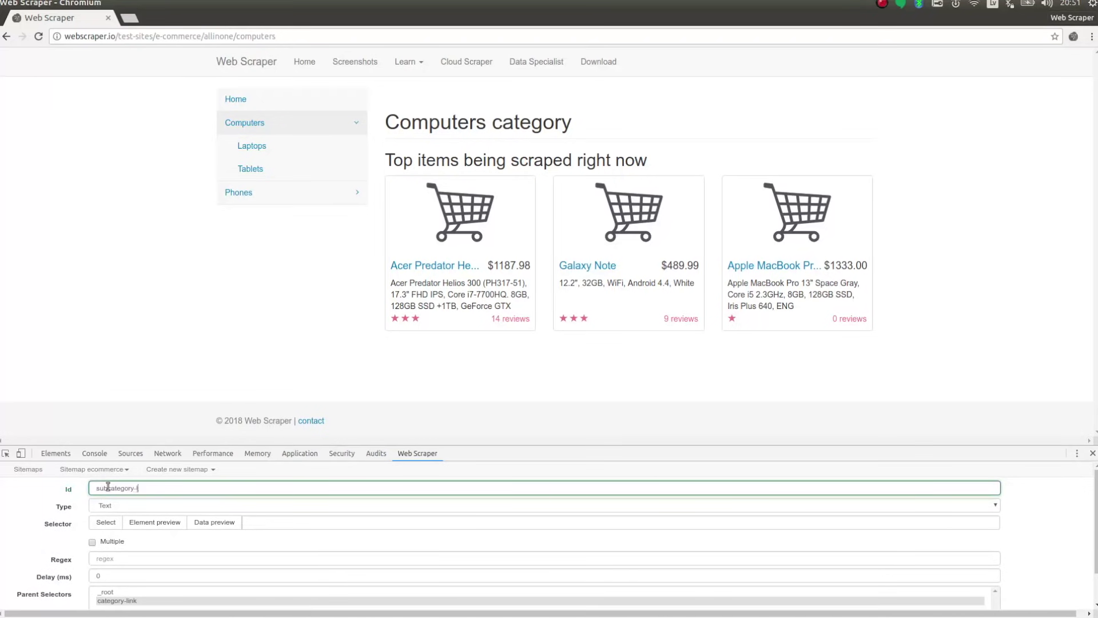
{"action": "left_click", "coordinate": [116, 506]}
{"action": "left_click", "coordinate": [114, 522]}
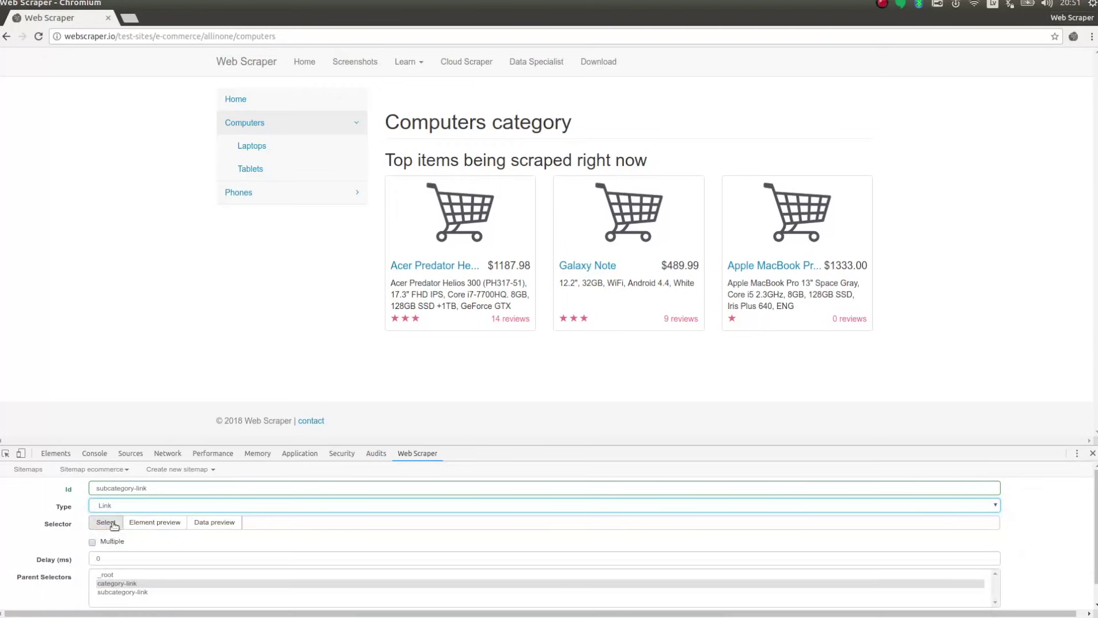
{"action": "left_click", "coordinate": [109, 523]}
{"action": "left_click", "coordinate": [252, 148]}
{"action": "left_click", "coordinate": [243, 169]}
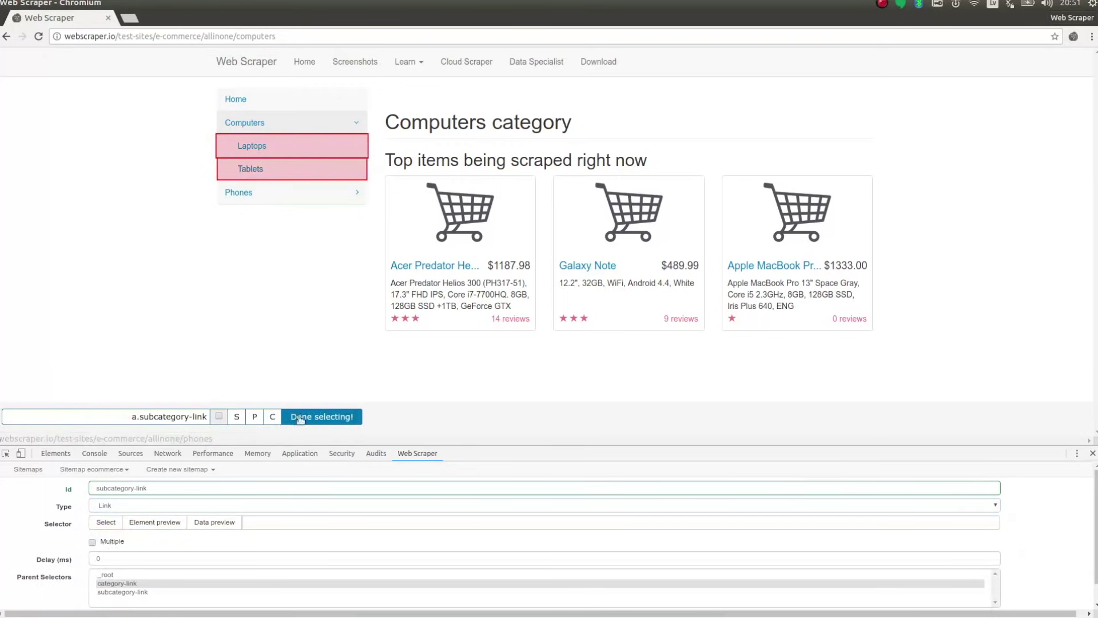
{"action": "left_click", "coordinate": [322, 417]}
Step: Make subcategory-link multiple, save it, and check its data preview
{"action": "left_click", "coordinate": [111, 546]}
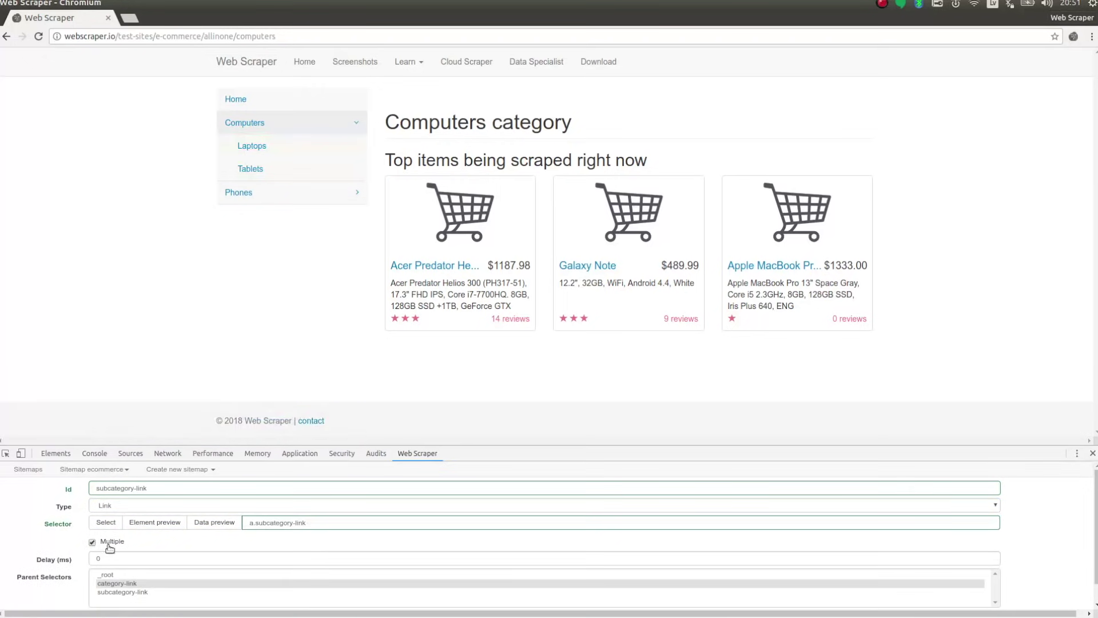
{"action": "scroll", "coordinate": [110, 548], "scroll_direction": "down", "scroll_amount": 1}
{"action": "left_click", "coordinate": [129, 593]}
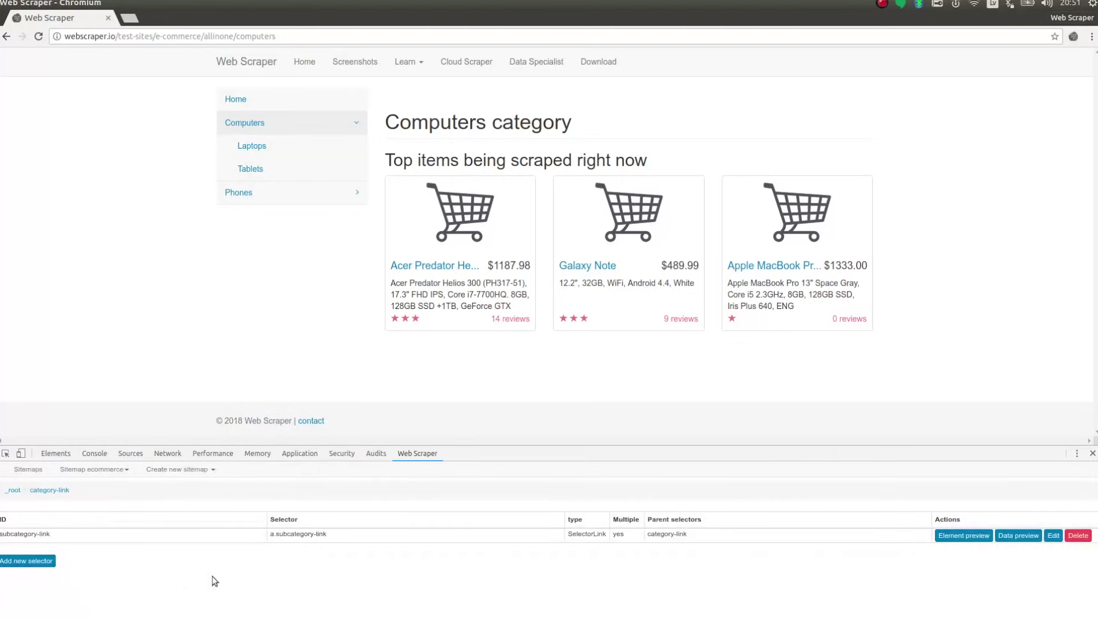
{"action": "left_click", "coordinate": [1018, 535]}
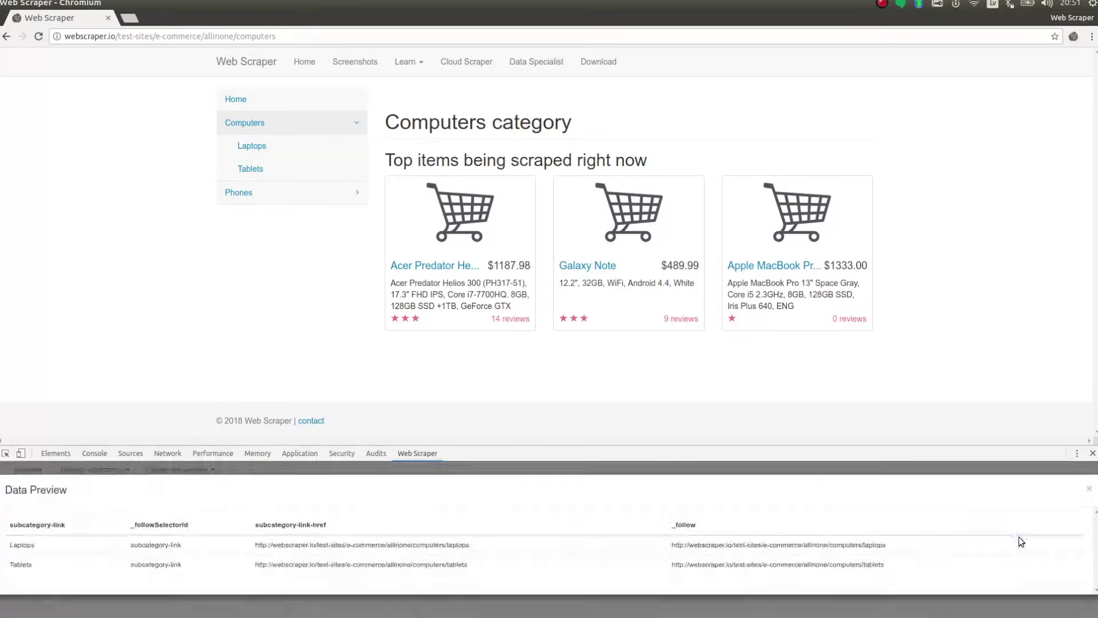
{"action": "left_click", "coordinate": [1090, 492]}
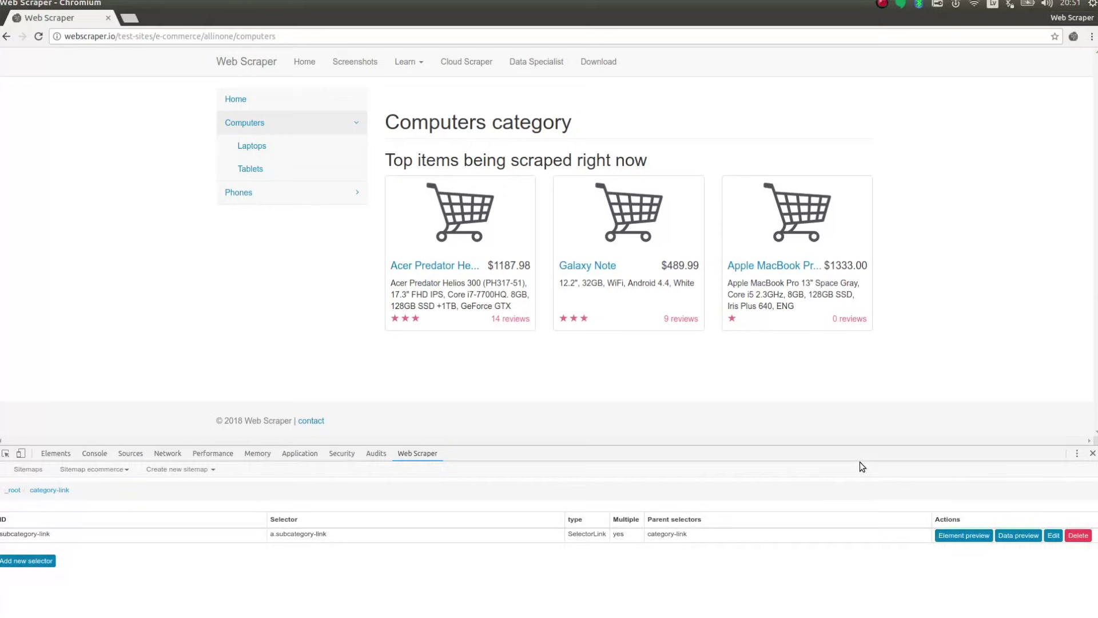
Step: On the Laptops page, add a Link selector 'product-link' under subcategory-link matching product titles (a.title)
{"action": "left_click", "coordinate": [245, 149]}
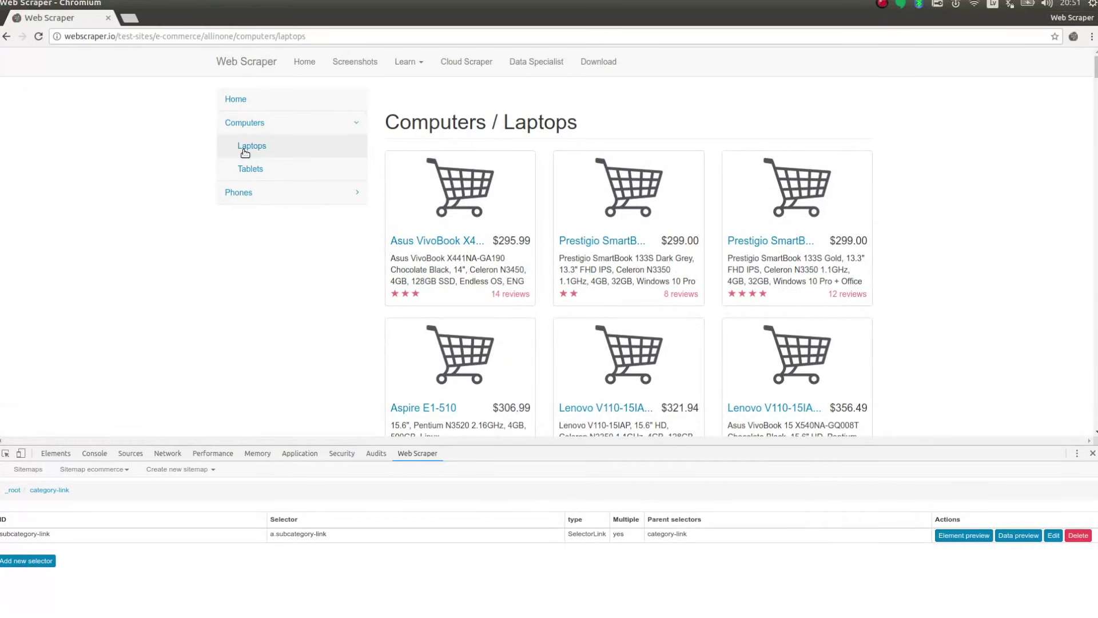
{"action": "left_click", "coordinate": [153, 538]}
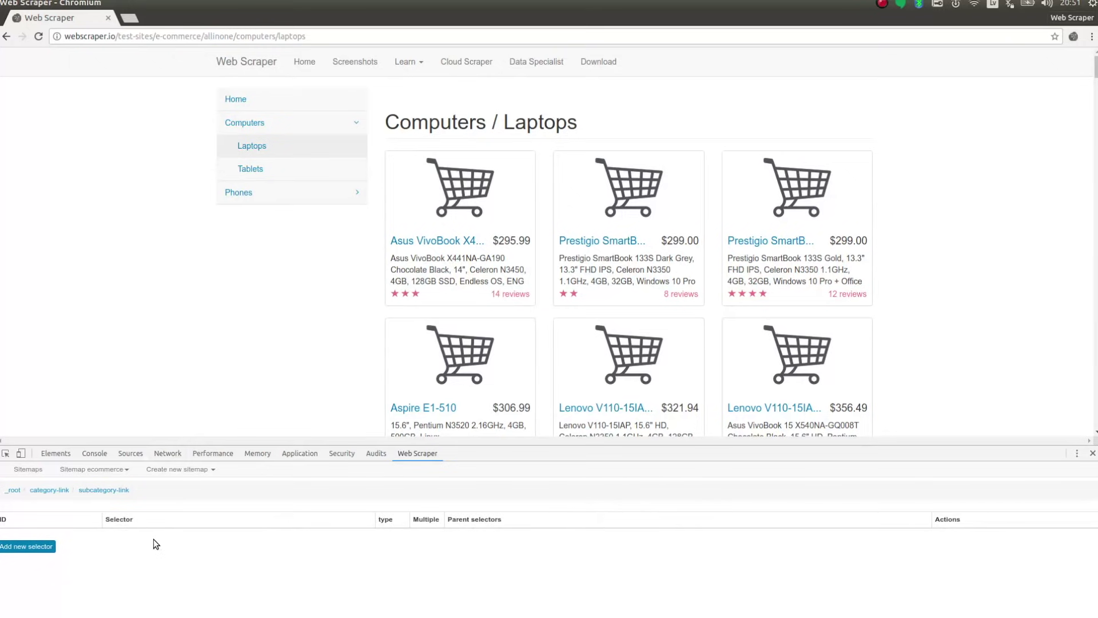
{"action": "left_click", "coordinate": [35, 547]}
{"action": "left_click", "coordinate": [108, 507]}
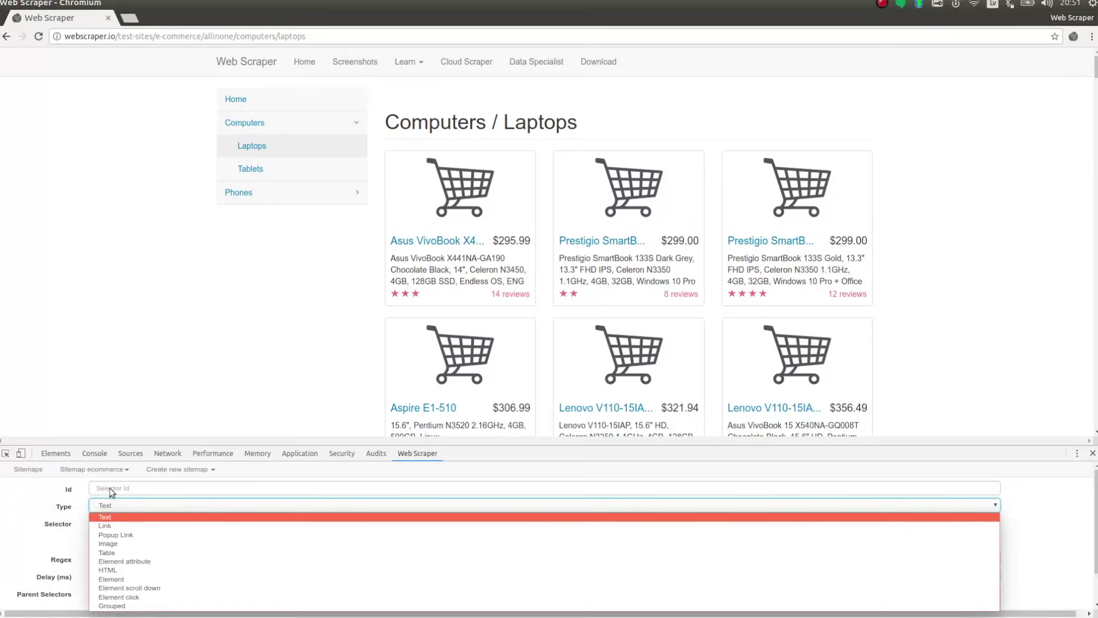
{"action": "left_click", "coordinate": [110, 488]}
{"action": "type", "text": "product-link"}
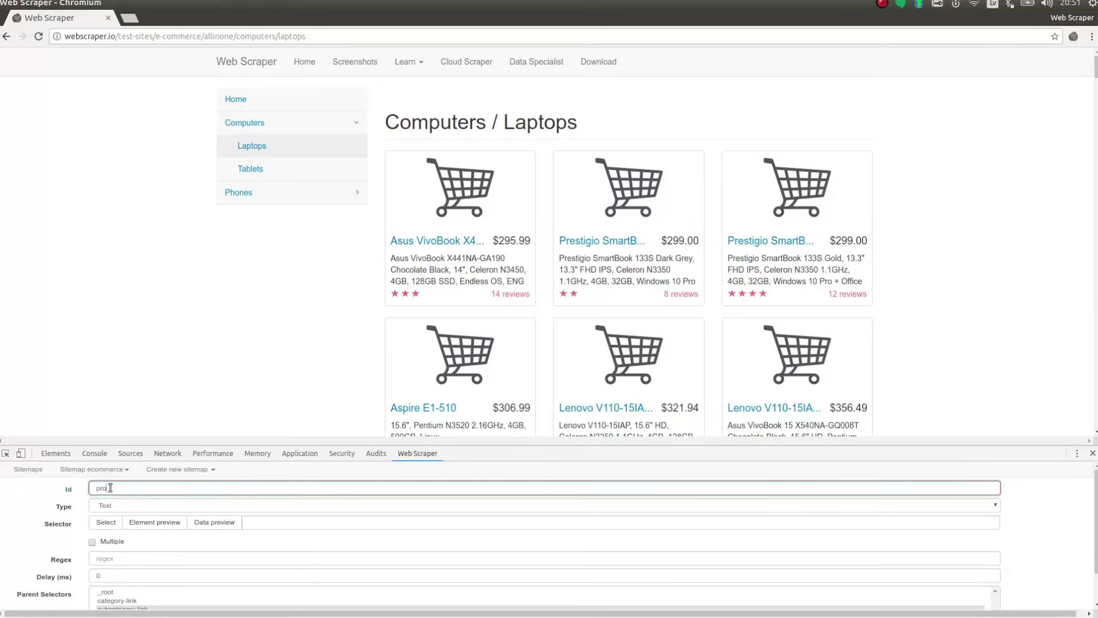
{"action": "left_click", "coordinate": [108, 505]}
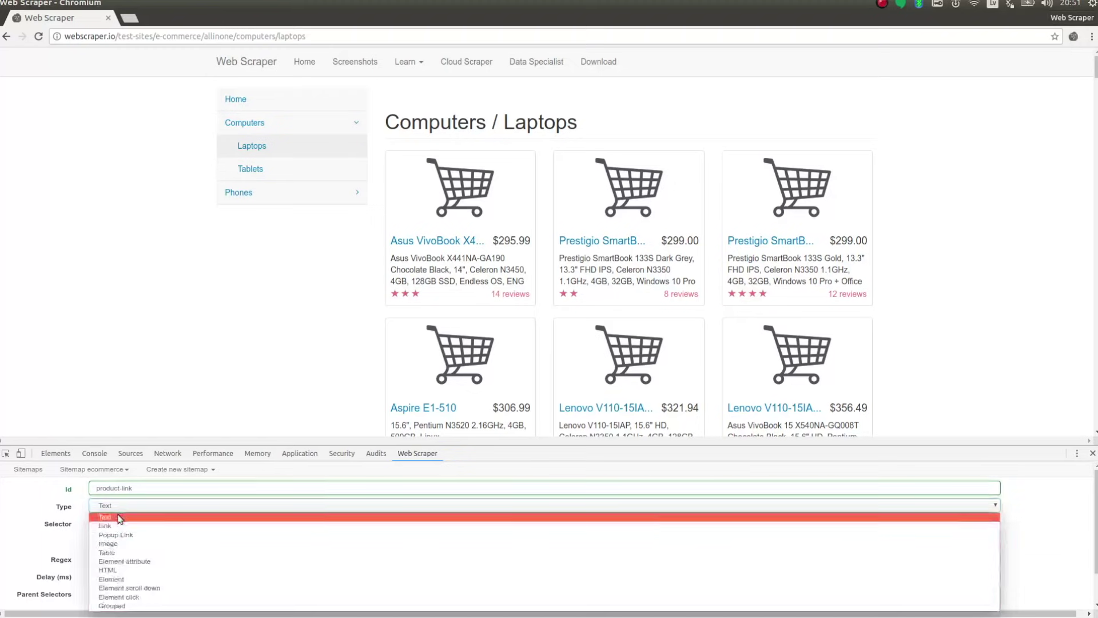
{"action": "left_click", "coordinate": [106, 525]}
{"action": "left_click", "coordinate": [106, 522]}
{"action": "left_click", "coordinate": [446, 240]}
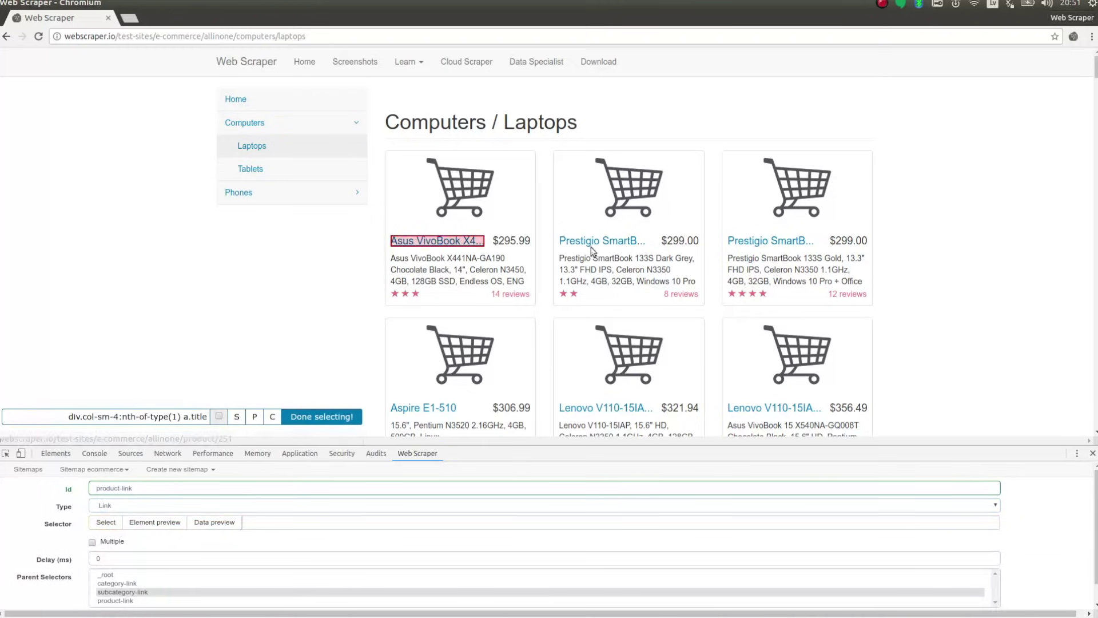
{"action": "left_click", "coordinate": [600, 240]}
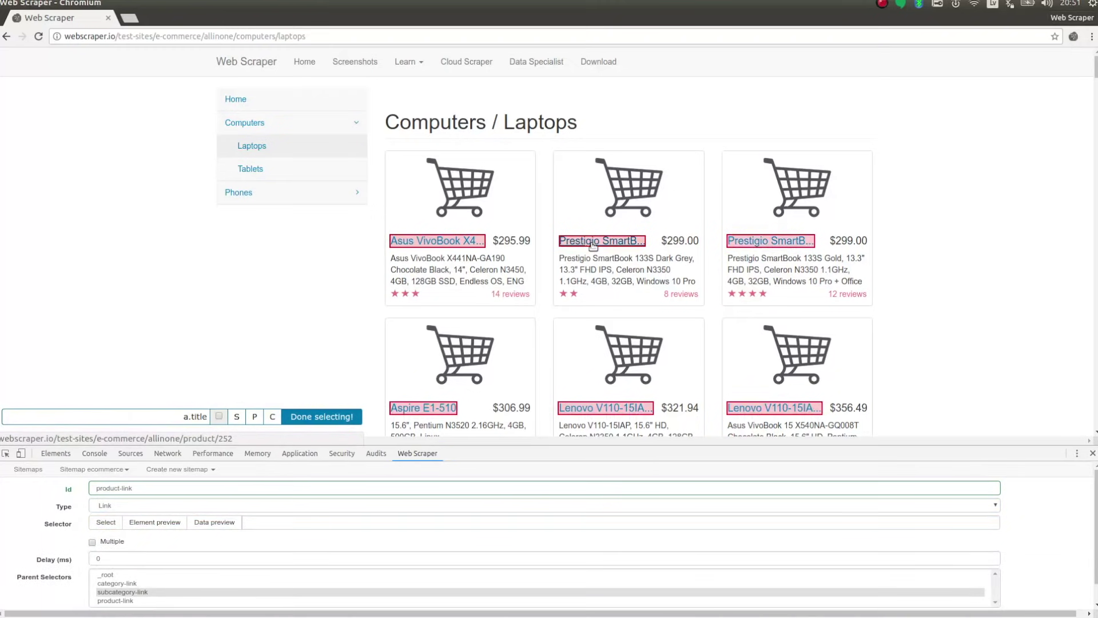
{"action": "left_click", "coordinate": [314, 417]}
Step: Make product-link multiple, save it, and open its child level on the first laptop's page
{"action": "left_click", "coordinate": [112, 542]}
{"action": "scroll", "coordinate": [114, 543], "scroll_direction": "down", "scroll_amount": 3}
{"action": "left_click", "coordinate": [126, 599]}
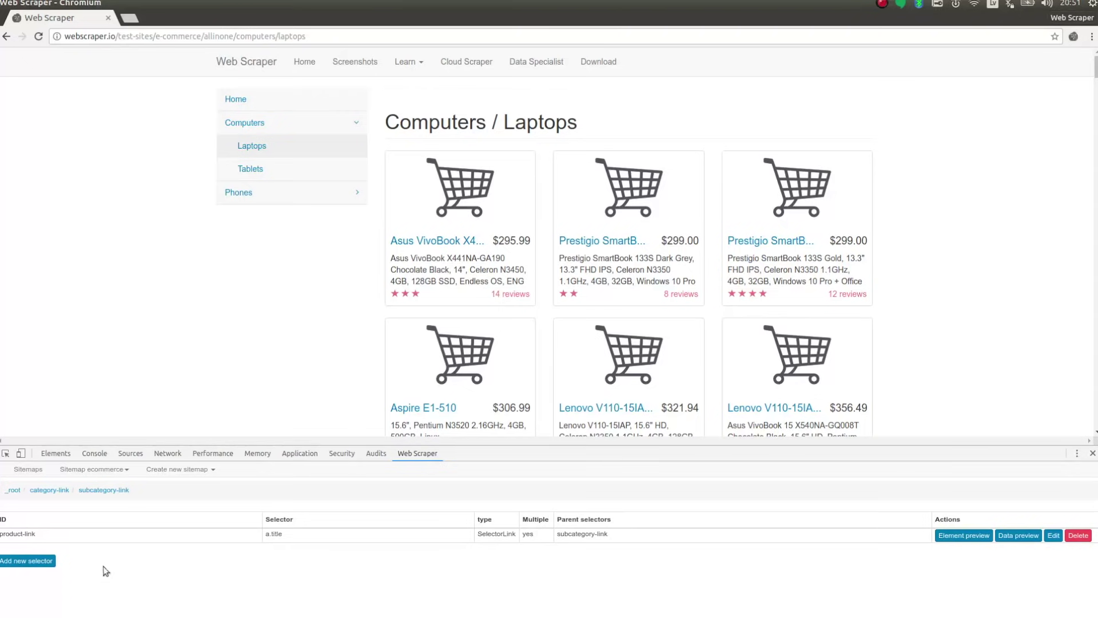
{"action": "left_click", "coordinate": [97, 538]}
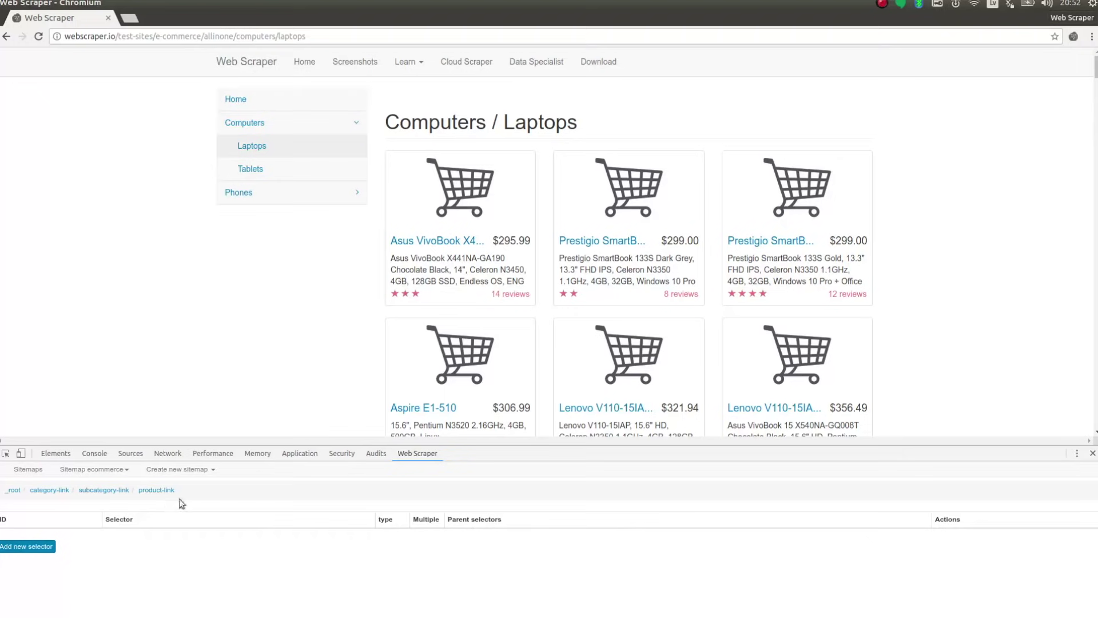
{"action": "left_click", "coordinate": [447, 242]}
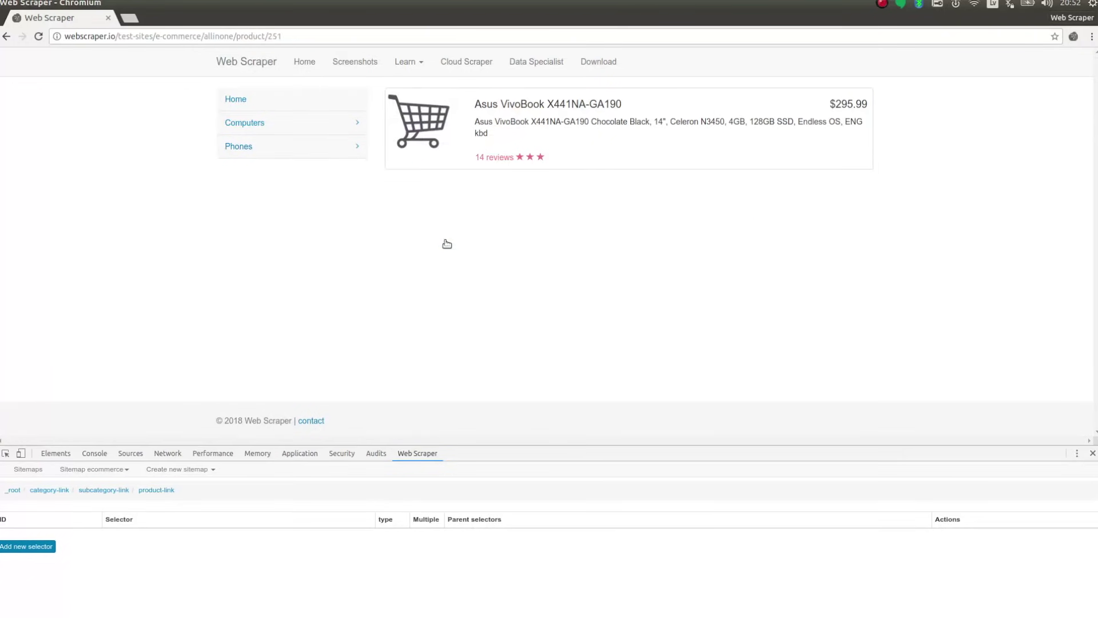
Step: Add a 'name' selector under product-link picking the product title heading
{"action": "left_click", "coordinate": [32, 547]}
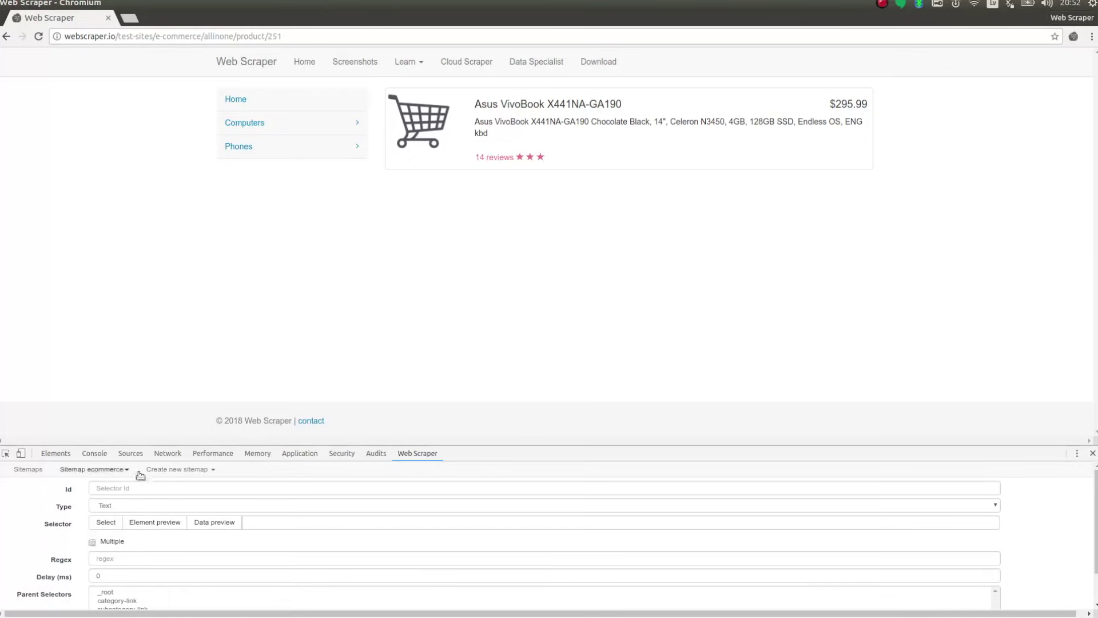
{"action": "left_click", "coordinate": [166, 490]}
{"action": "type", "text": "name"}
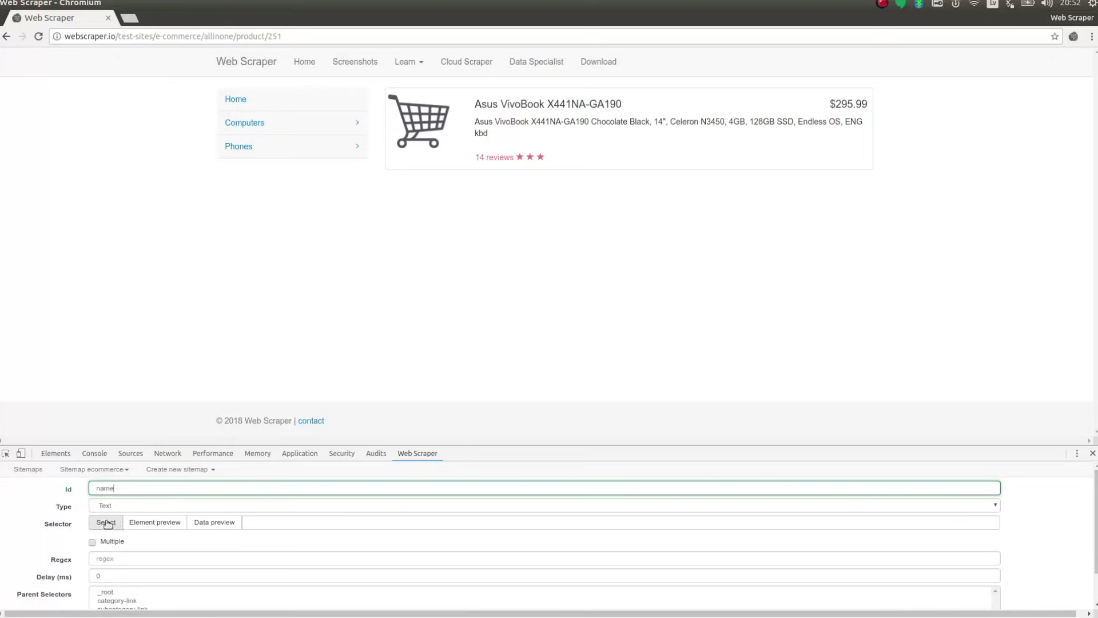
{"action": "left_click", "coordinate": [108, 524]}
{"action": "left_click", "coordinate": [572, 105]}
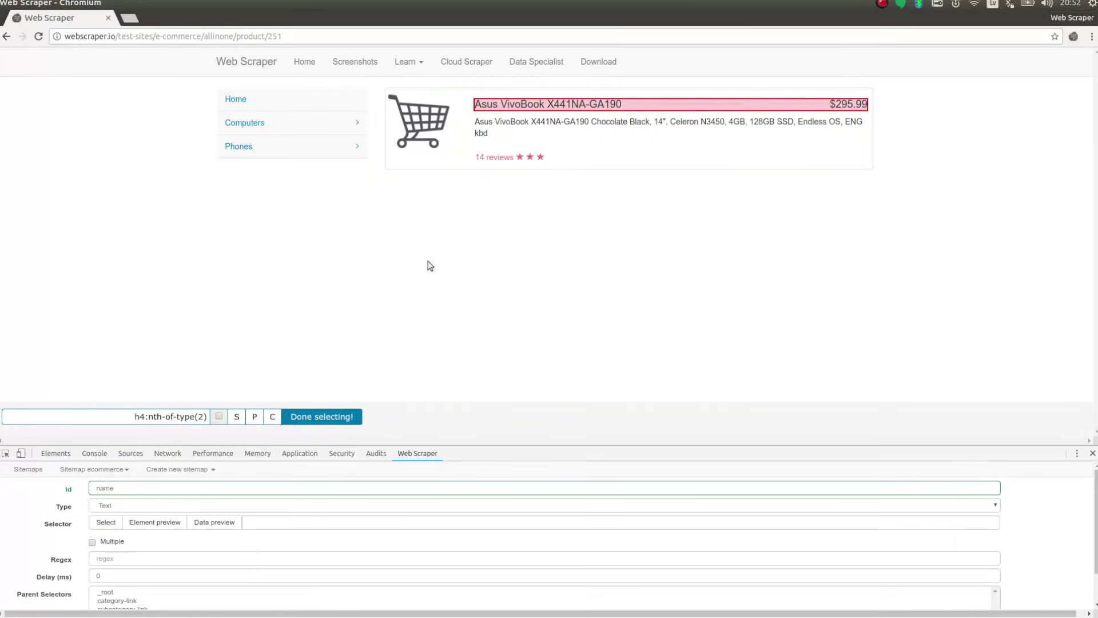
{"action": "left_click", "coordinate": [321, 417]}
{"action": "scroll", "coordinate": [221, 490], "scroll_direction": "down", "scroll_amount": 1}
{"action": "left_click", "coordinate": [117, 597]}
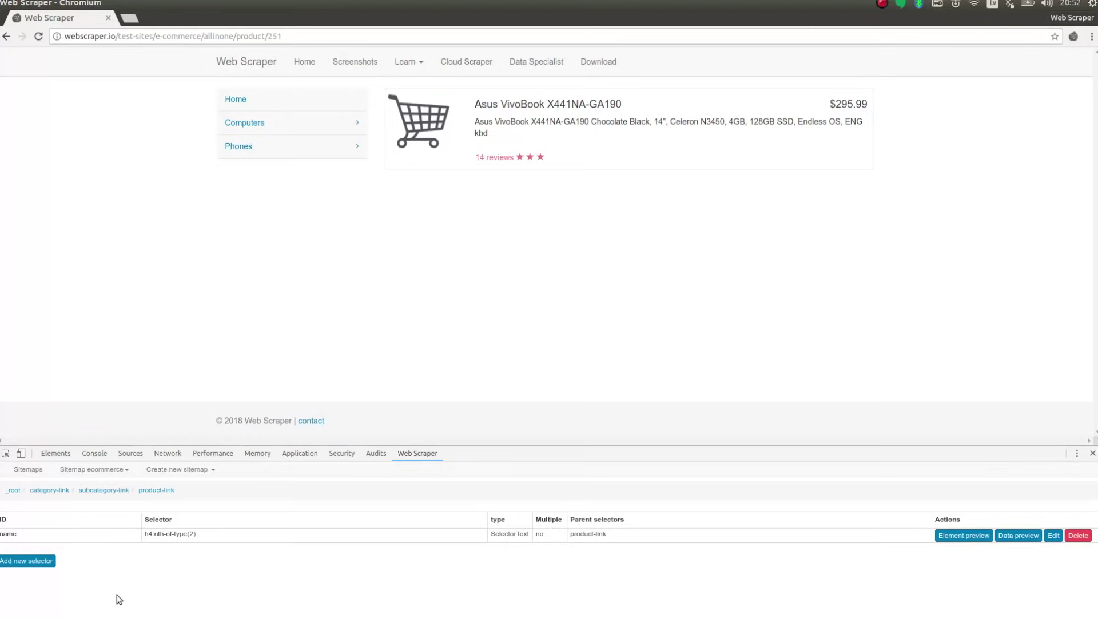
Step: Add a 'price' selector picking the $295.99 price element (h4.pull-right)
{"action": "left_click", "coordinate": [43, 561]}
{"action": "left_click", "coordinate": [113, 491]}
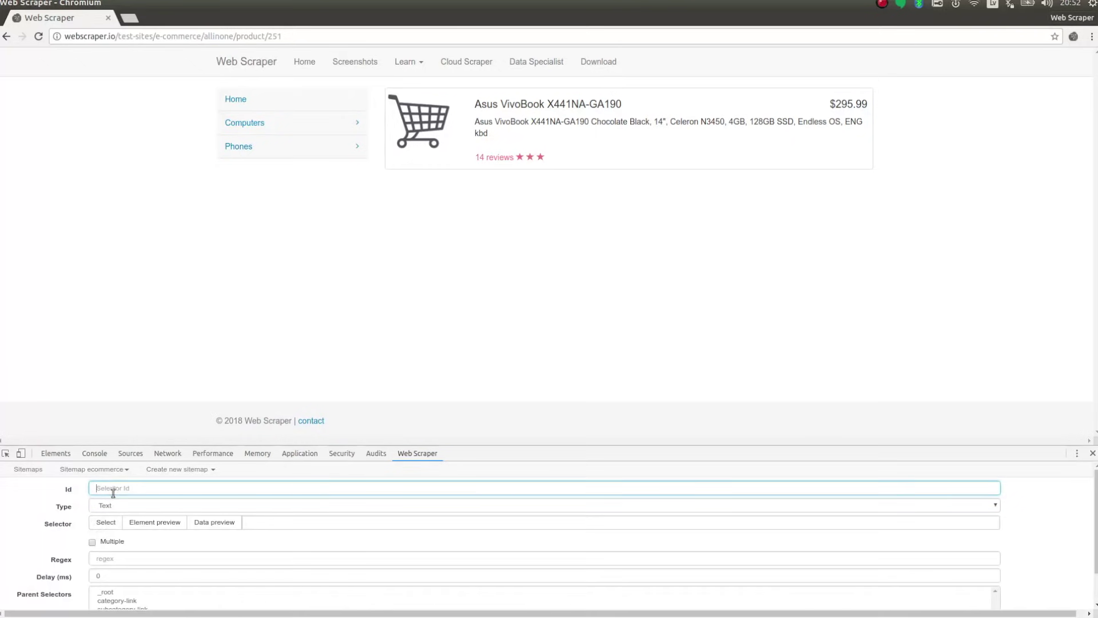
{"action": "type", "text": "price"}
{"action": "left_click", "coordinate": [105, 521]}
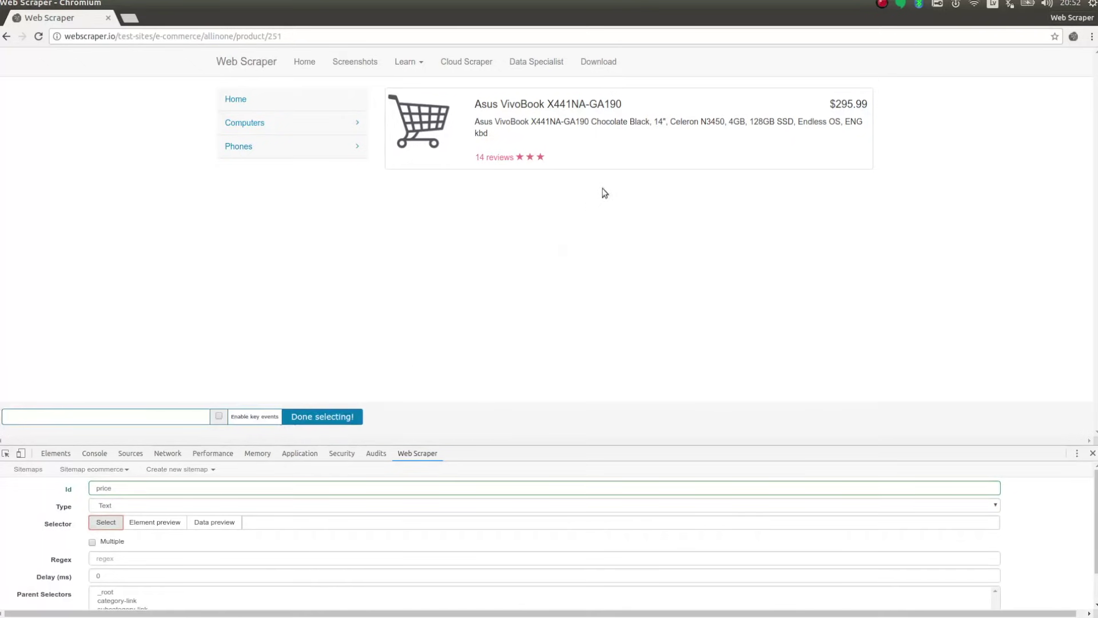
{"action": "left_click", "coordinate": [848, 103]}
{"action": "left_click", "coordinate": [322, 416]}
{"action": "scroll", "coordinate": [237, 543], "scroll_direction": "down", "scroll_amount": 2}
{"action": "left_click", "coordinate": [118, 594]}
Step: Add a 'description' selector picking the product description paragraph (p.description)
{"action": "left_click", "coordinate": [22, 575]}
{"action": "left_click", "coordinate": [109, 487]}
{"action": "type", "text": "desc"}
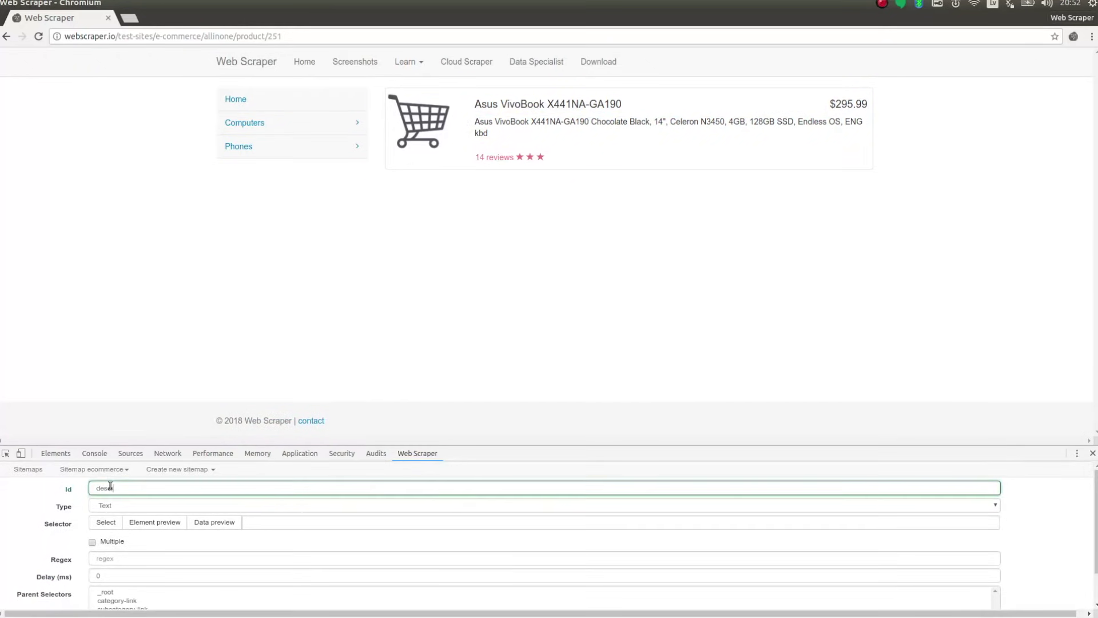
{"action": "type", "text": "ription"}
{"action": "left_click", "coordinate": [106, 522]}
{"action": "left_click", "coordinate": [511, 127]}
{"action": "left_click", "coordinate": [331, 413]}
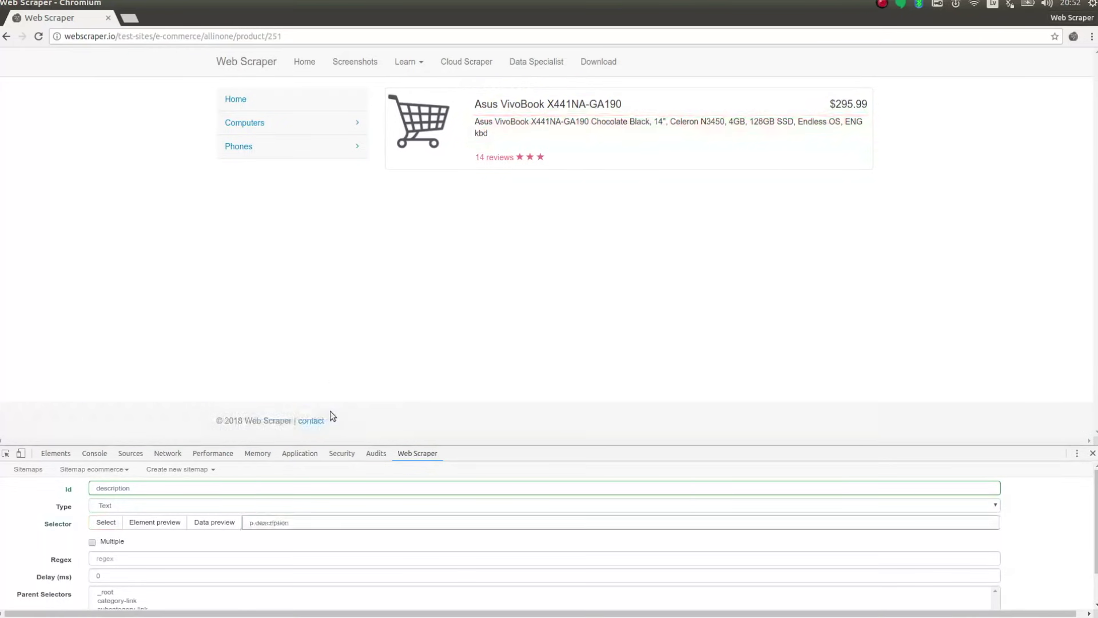
{"action": "scroll", "coordinate": [120, 578], "scroll_direction": "down", "scroll_amount": 1}
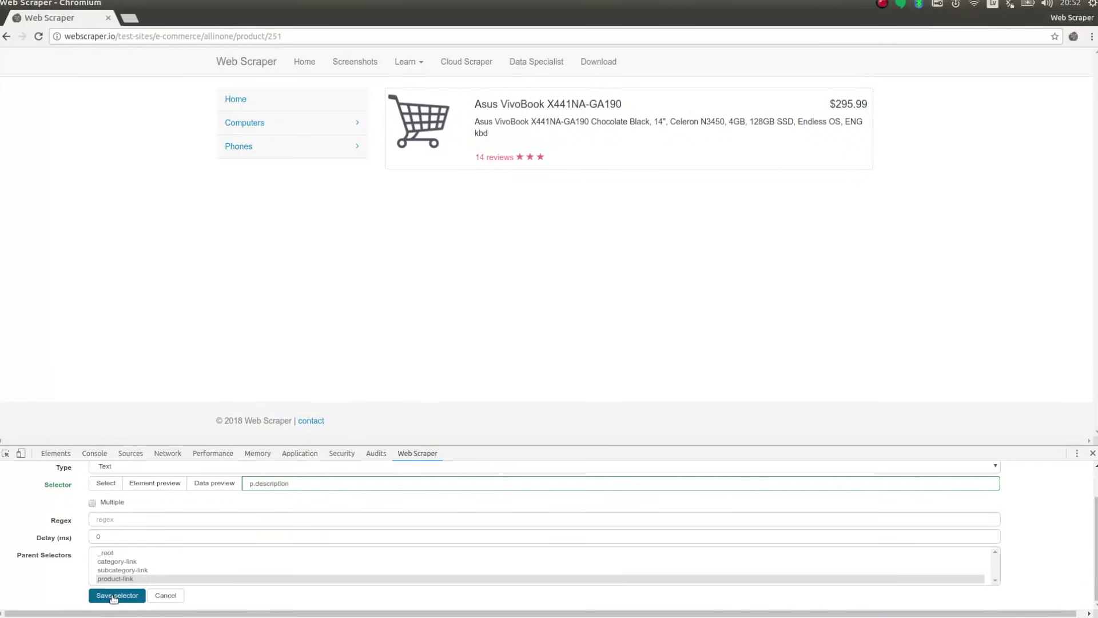
{"action": "left_click", "coordinate": [114, 597]}
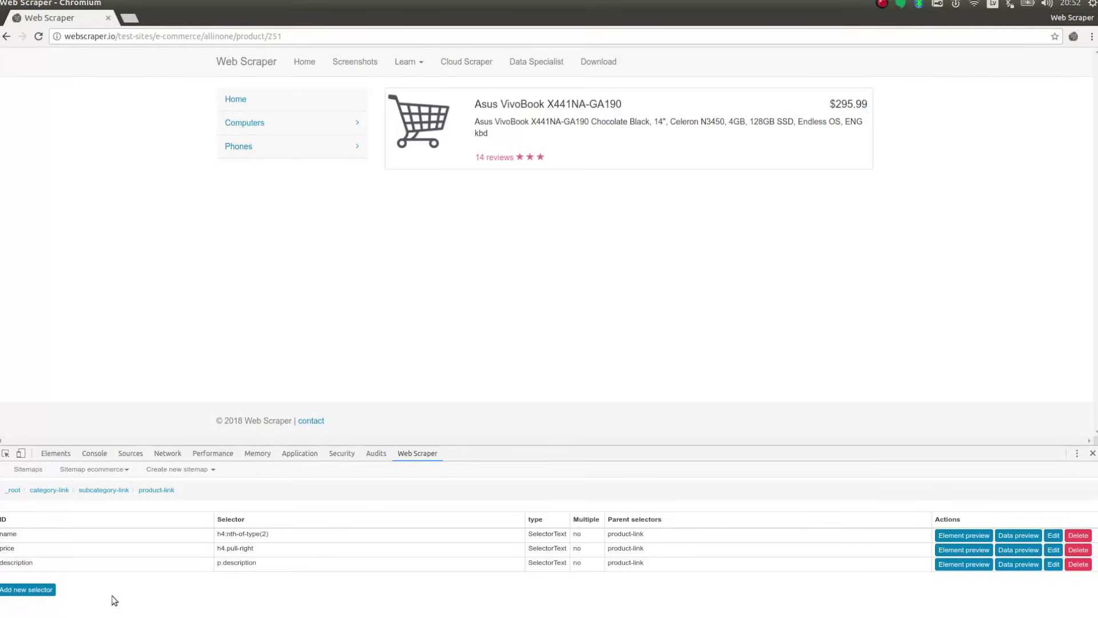
Step: Add an Image selector 'image' for the product image (img.img-responsive), then preview the name data
{"action": "left_click", "coordinate": [40, 590]}
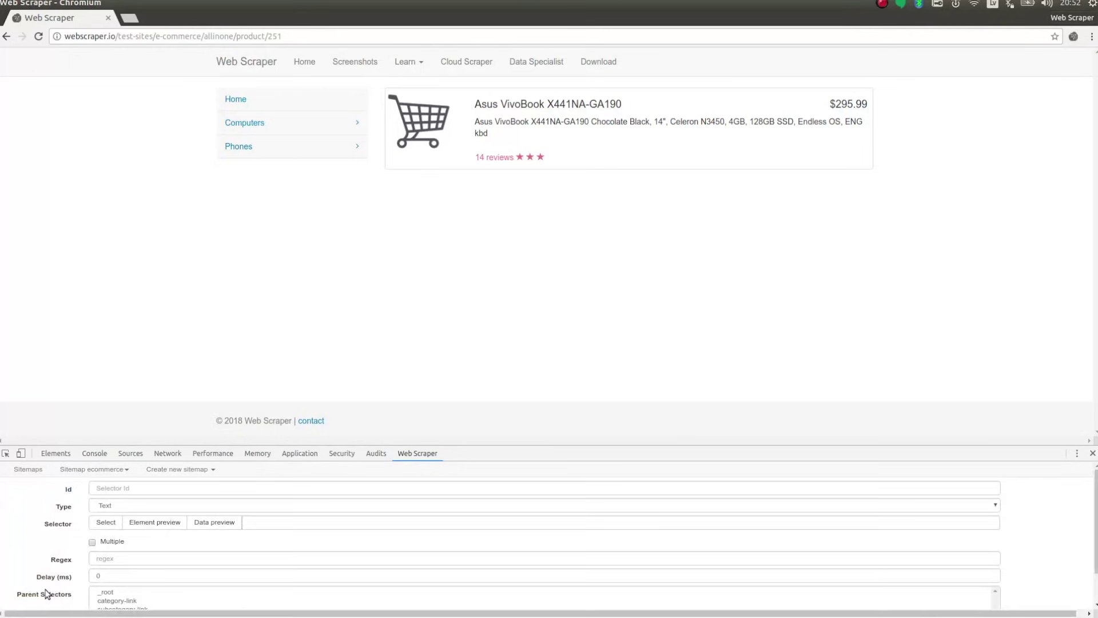
{"action": "left_click", "coordinate": [112, 488]}
{"action": "type", "text": "imag"}
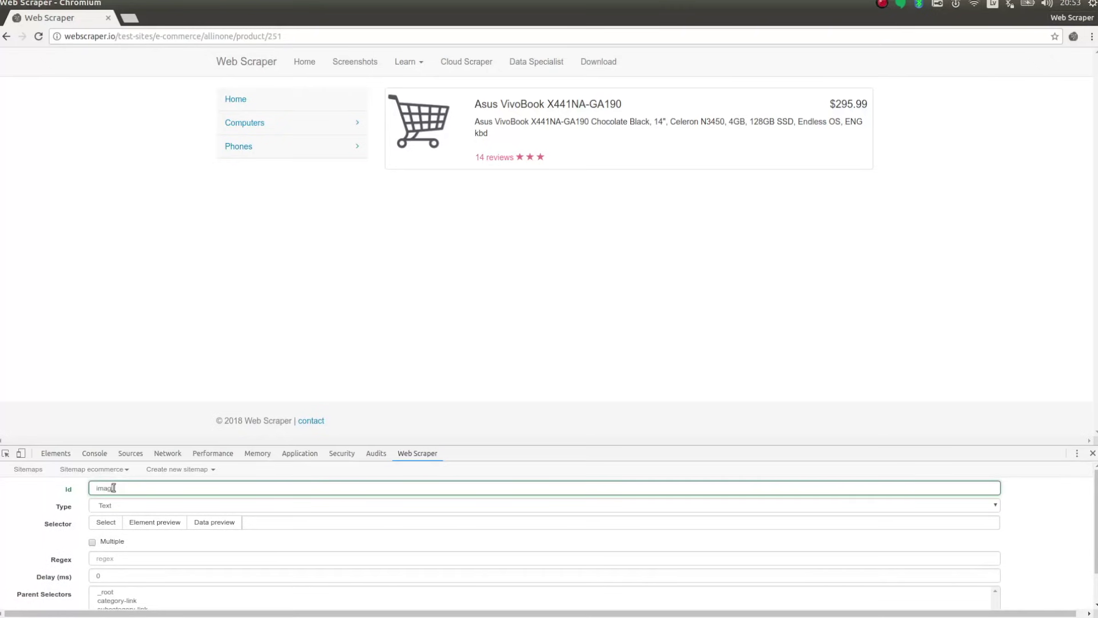
{"action": "type", "text": "e"}
{"action": "left_click", "coordinate": [103, 505]}
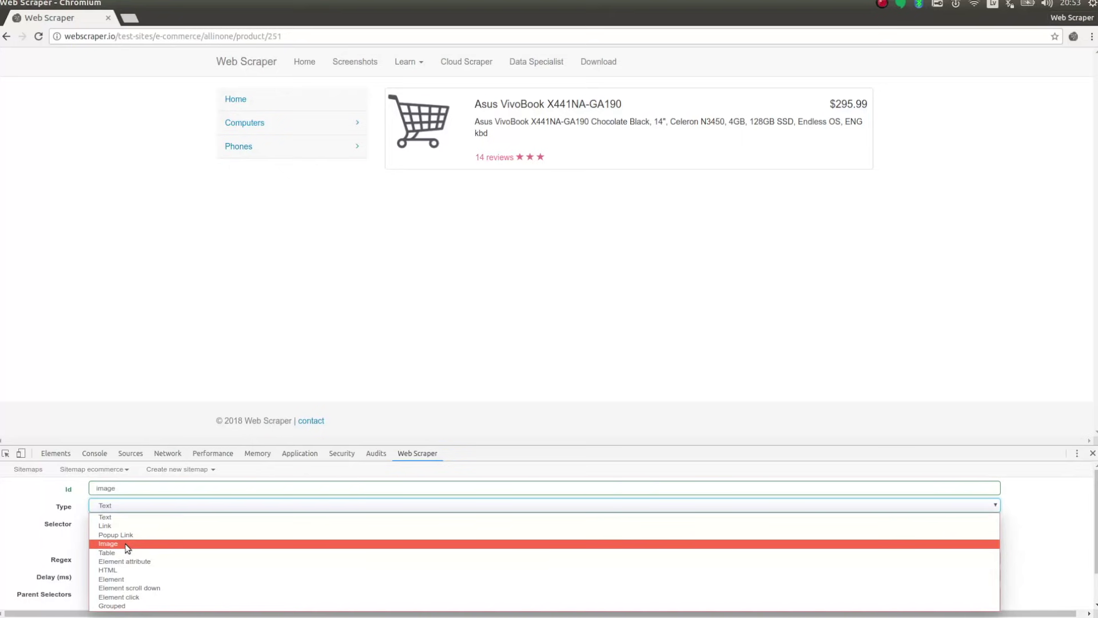
{"action": "left_click", "coordinate": [127, 548]}
{"action": "left_click", "coordinate": [106, 523]}
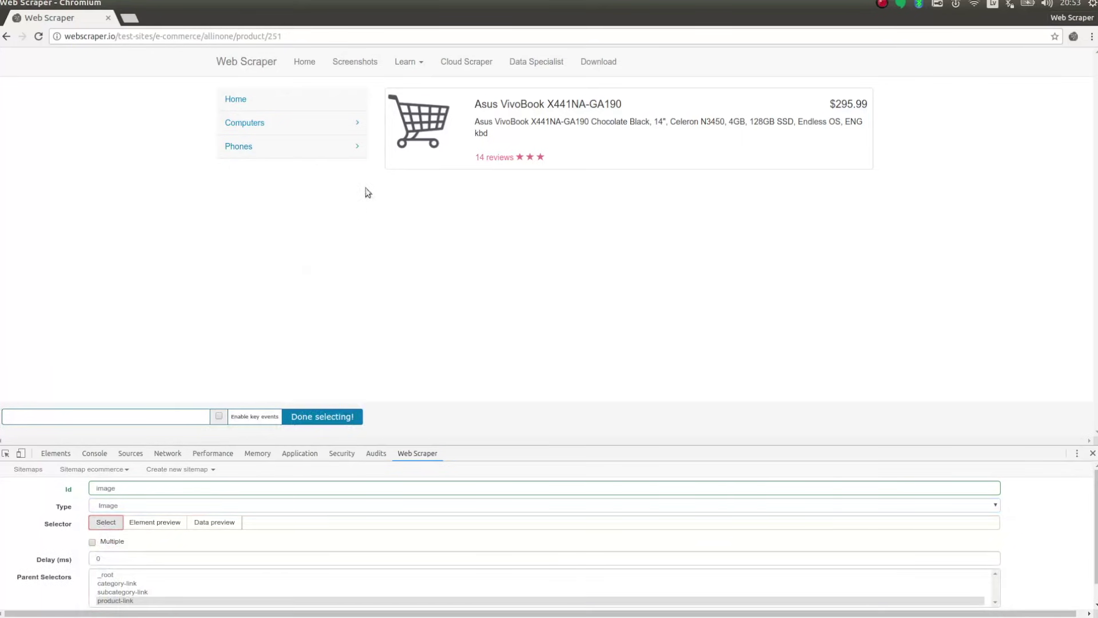
{"action": "left_click", "coordinate": [311, 420]}
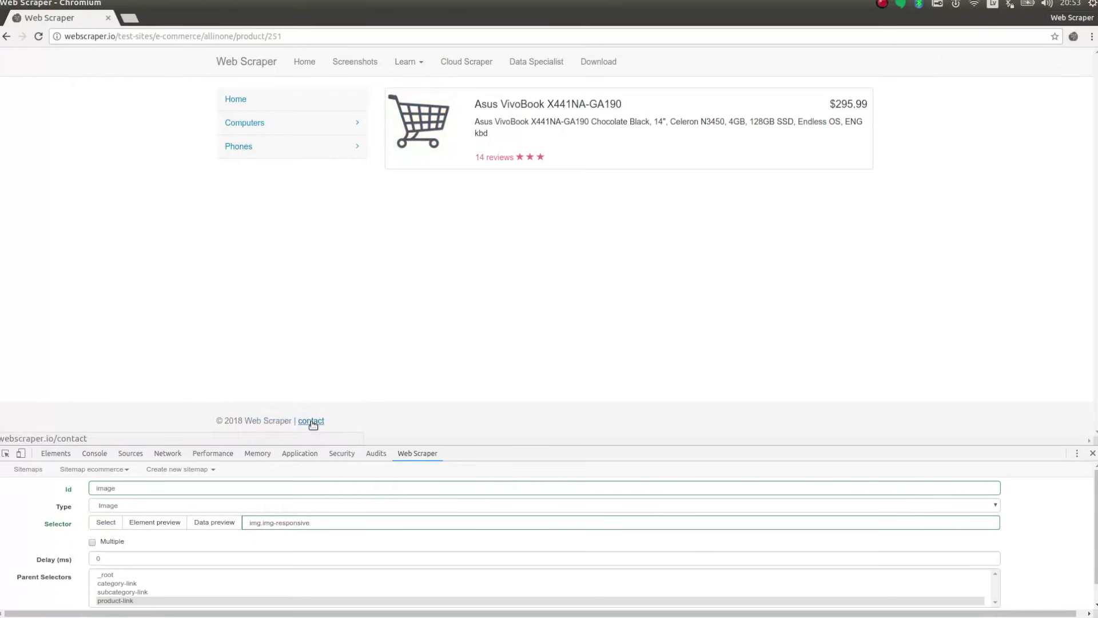
{"action": "scroll", "coordinate": [249, 464], "scroll_direction": "down", "scroll_amount": 1}
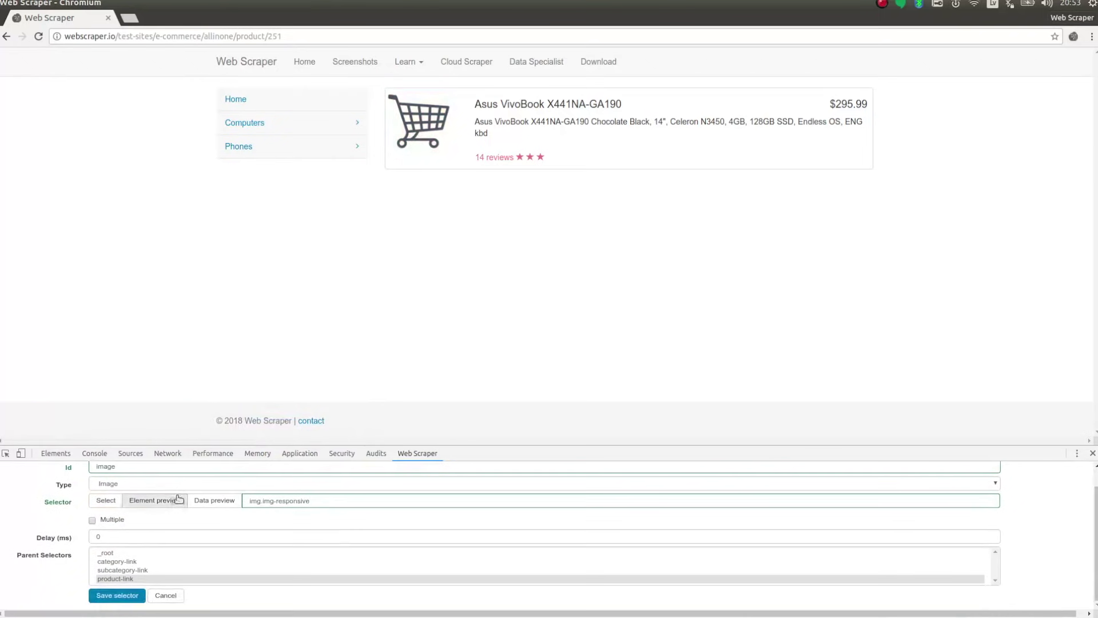
{"action": "left_click", "coordinate": [122, 596]}
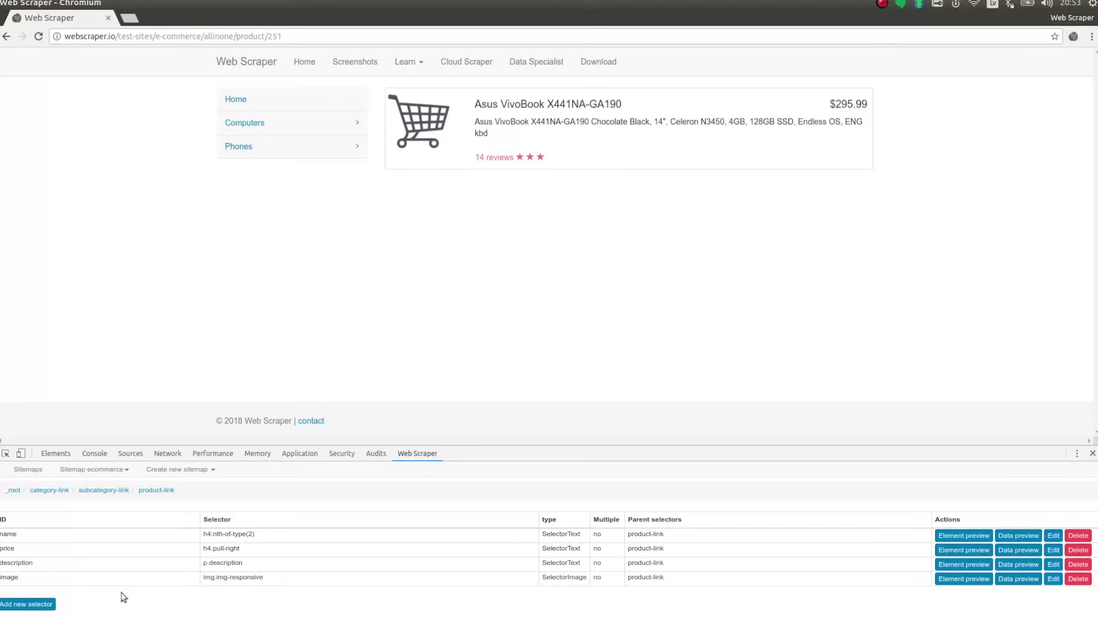
{"action": "left_click", "coordinate": [1024, 536]}
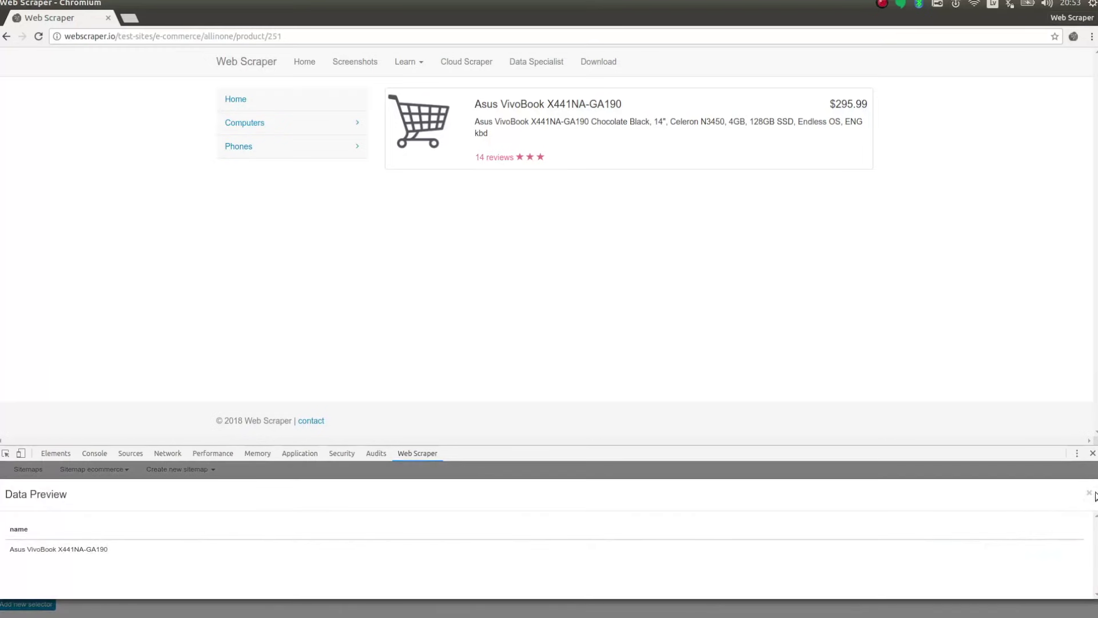
{"action": "left_click", "coordinate": [1089, 492]}
{"action": "left_click", "coordinate": [1039, 543]}
{"action": "left_click", "coordinate": [1090, 493]}
{"action": "left_click", "coordinate": [1030, 555]}
{"action": "left_click", "coordinate": [1090, 493]}
{"action": "left_click", "coordinate": [1030, 568]}
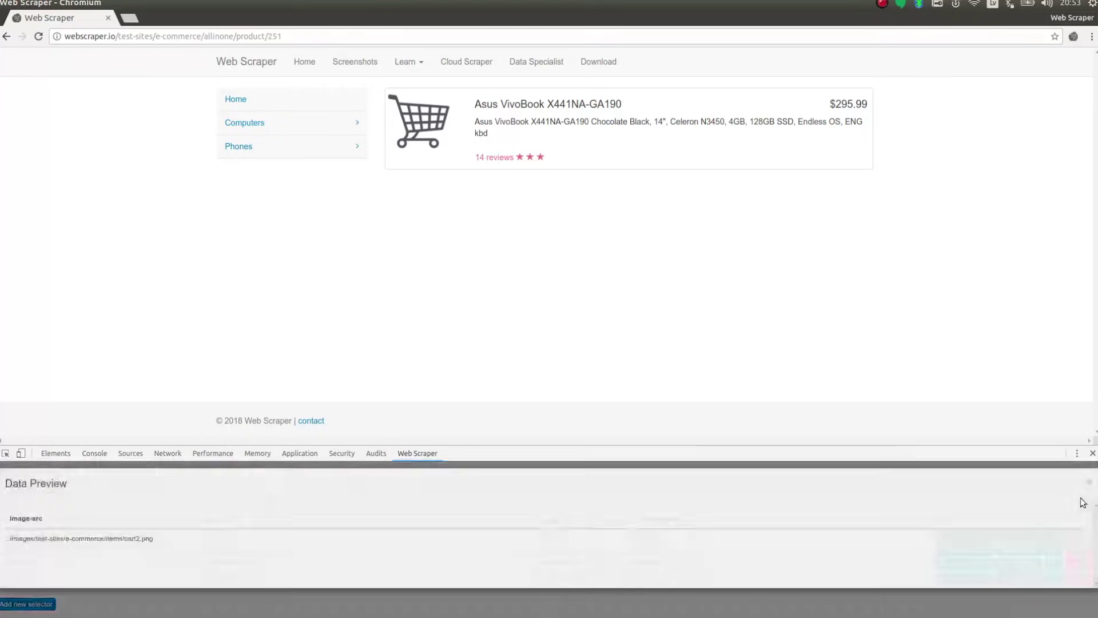
{"action": "left_click", "coordinate": [1089, 494]}
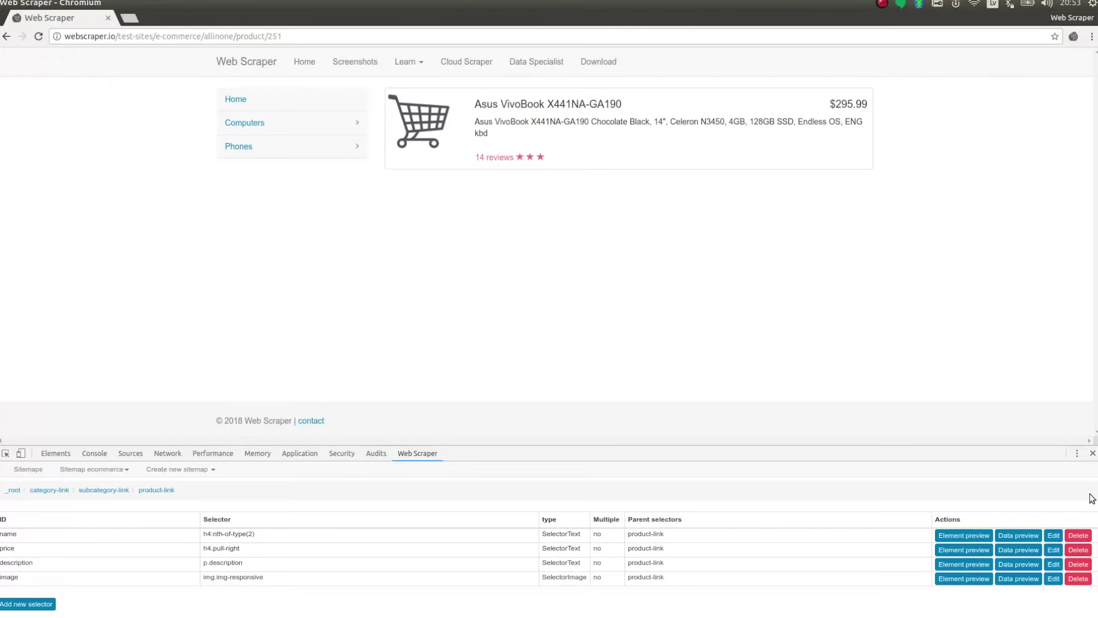
{"action": "left_click", "coordinate": [102, 469]}
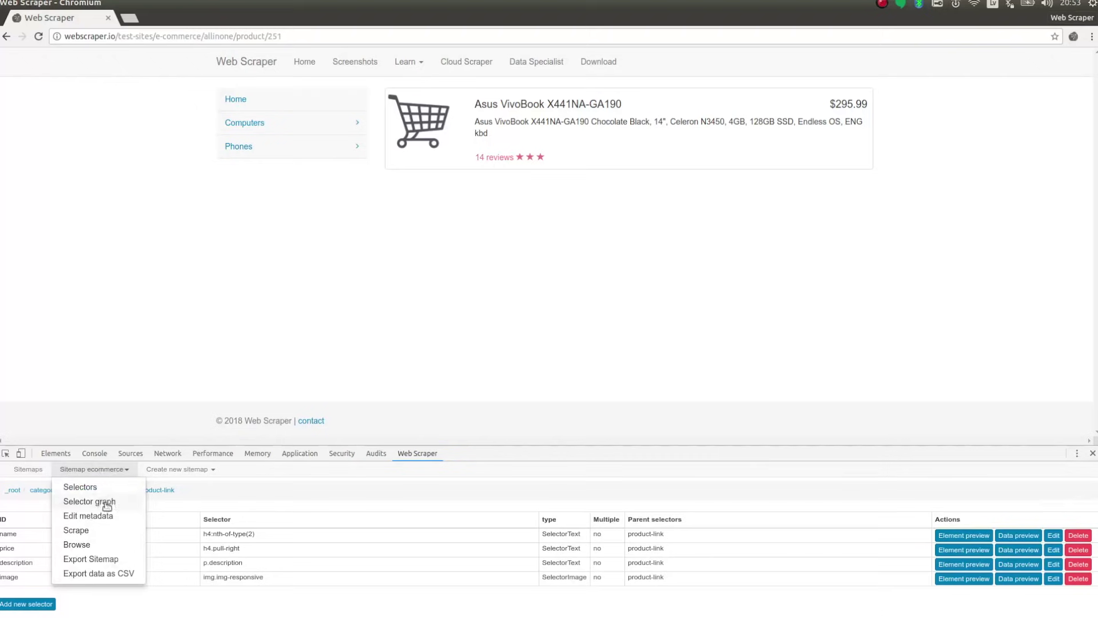
Step: Expand the selector graph from _root through category-link and subcategory-link to product-link's four children
{"action": "left_click", "coordinate": [106, 502]}
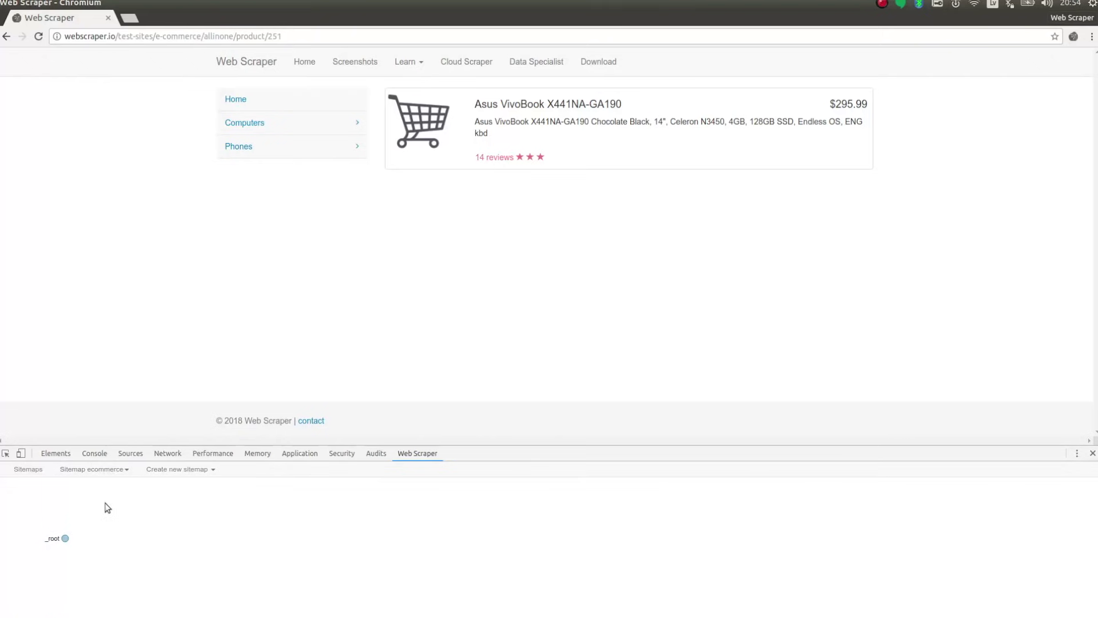
{"action": "left_click", "coordinate": [65, 539]}
{"action": "left_click", "coordinate": [122, 539]}
{"action": "left_click", "coordinate": [181, 539]}
{"action": "left_click", "coordinate": [238, 539]}
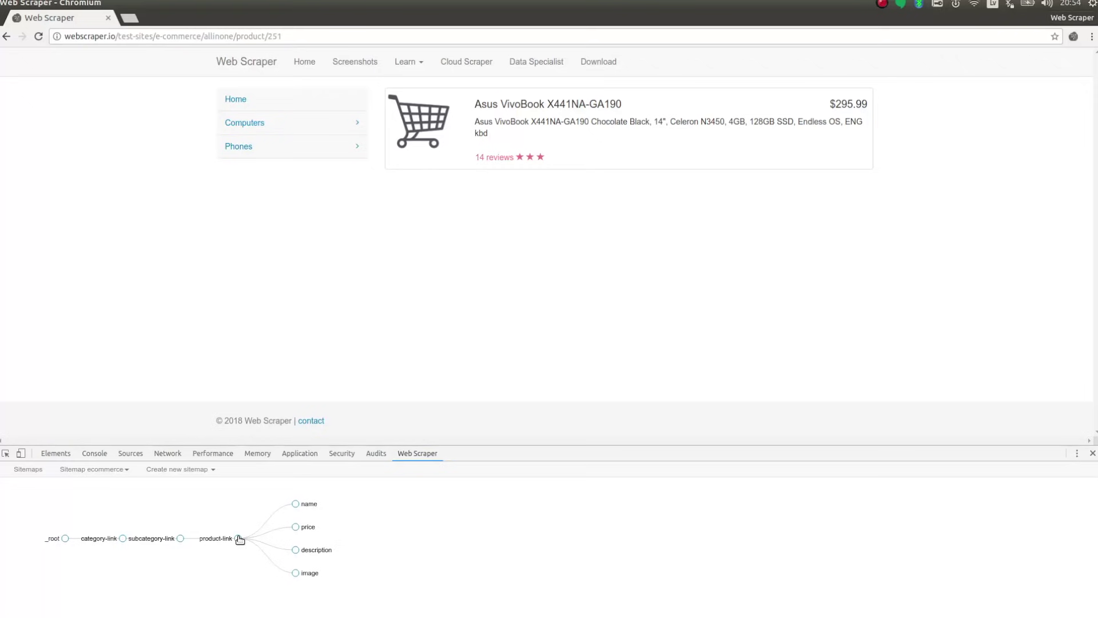
Step: Scrape the ecommerce sitemap and refresh to list products like Amazon Kindle at $103.99
{"action": "left_click", "coordinate": [112, 469]}
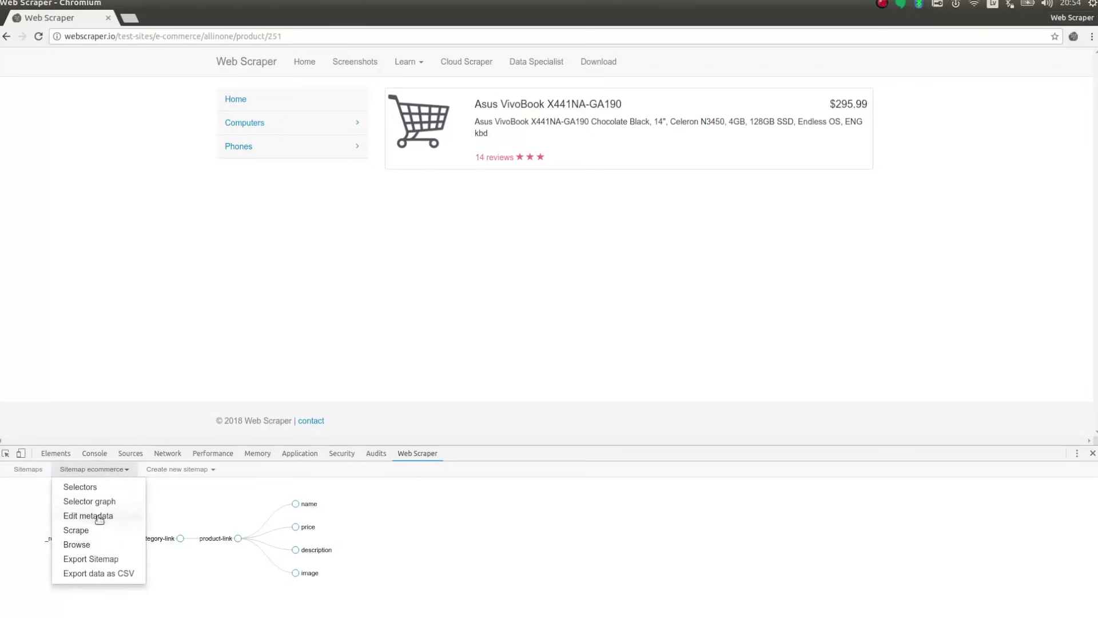
{"action": "left_click", "coordinate": [100, 533]}
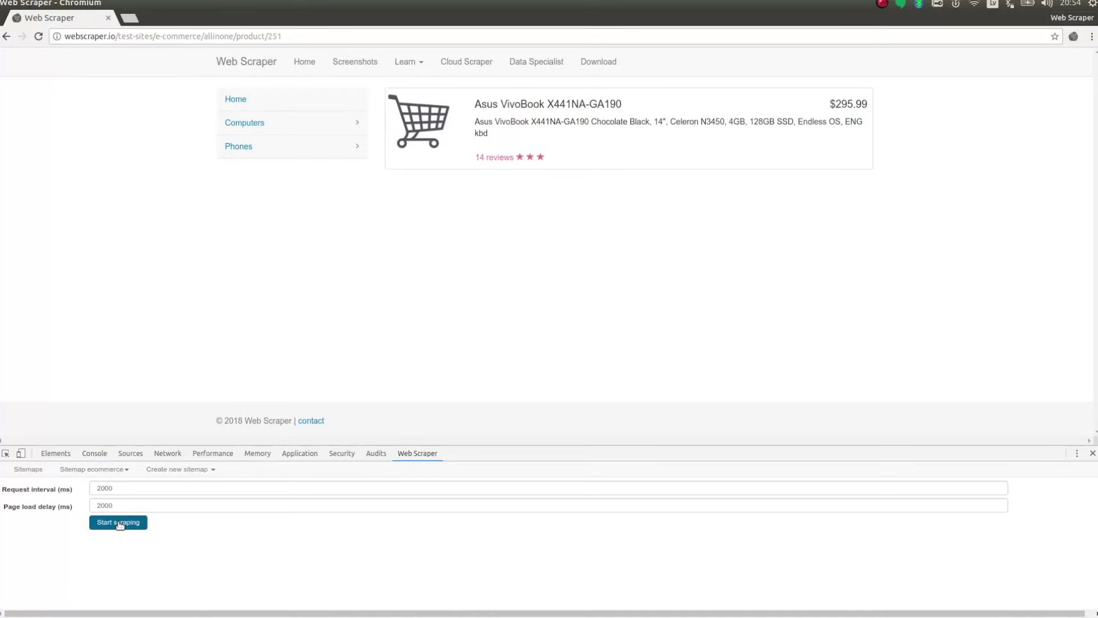
{"action": "left_click", "coordinate": [119, 523]}
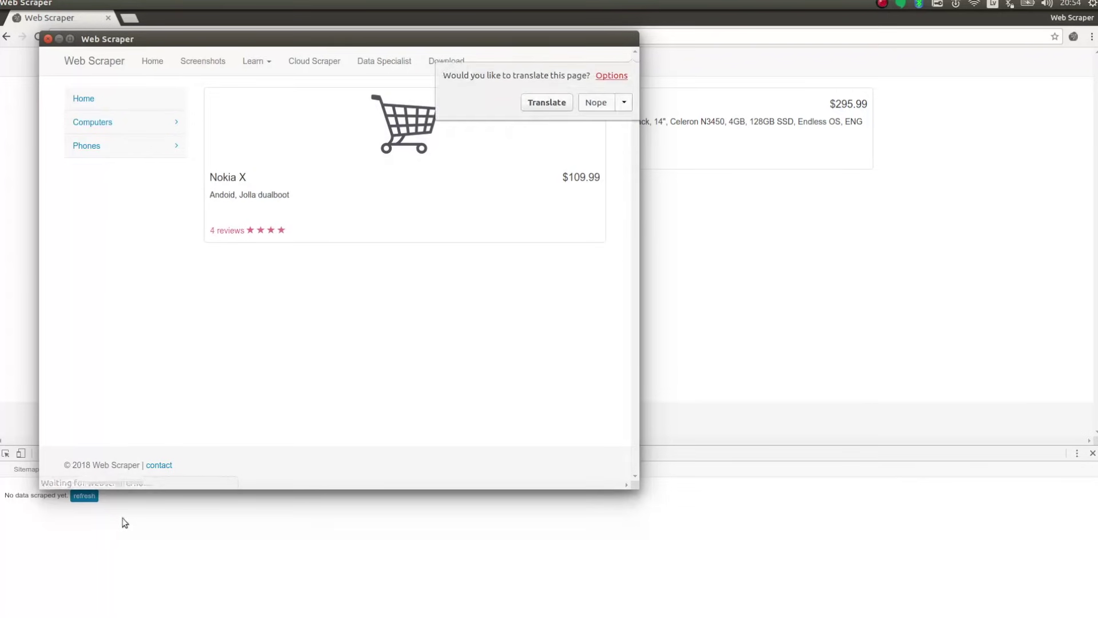
{"action": "left_click", "coordinate": [94, 496]}
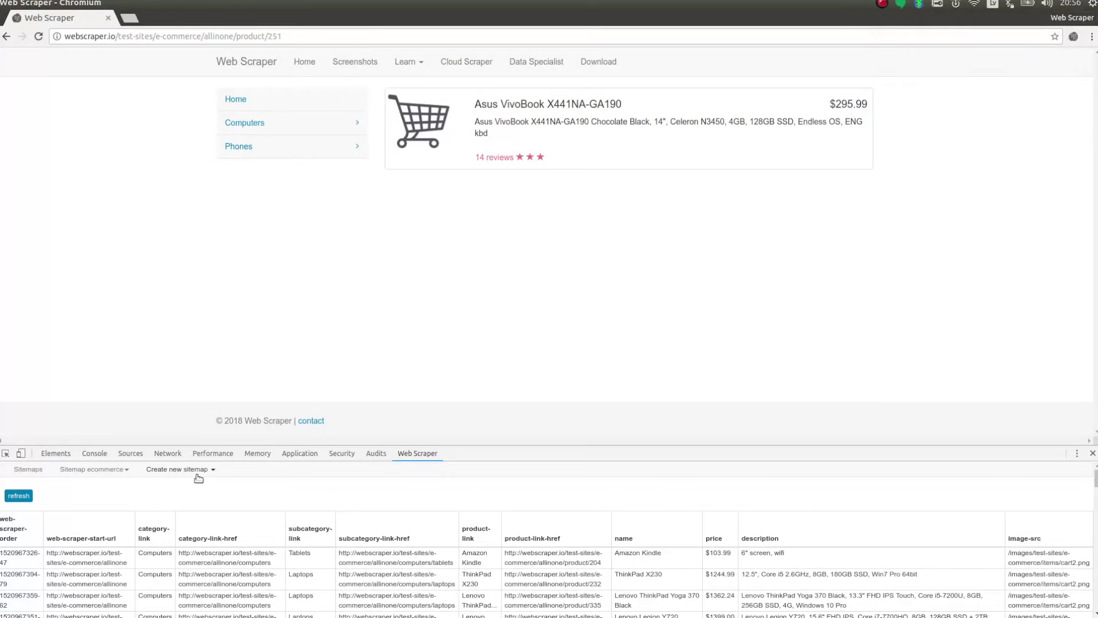
Step: Export the scraped ecommerce data as CSV and download ecommerce.csv
{"action": "scroll", "coordinate": [357, 568], "scroll_direction": "down", "scroll_amount": 3}
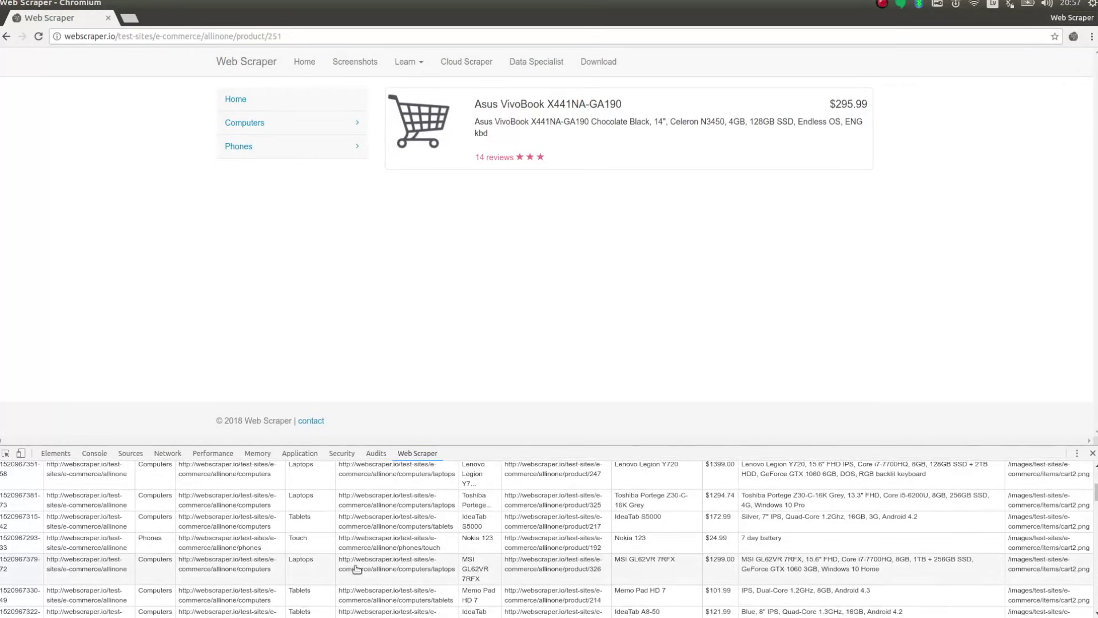
{"action": "scroll", "coordinate": [357, 569], "scroll_direction": "up", "scroll_amount": 3}
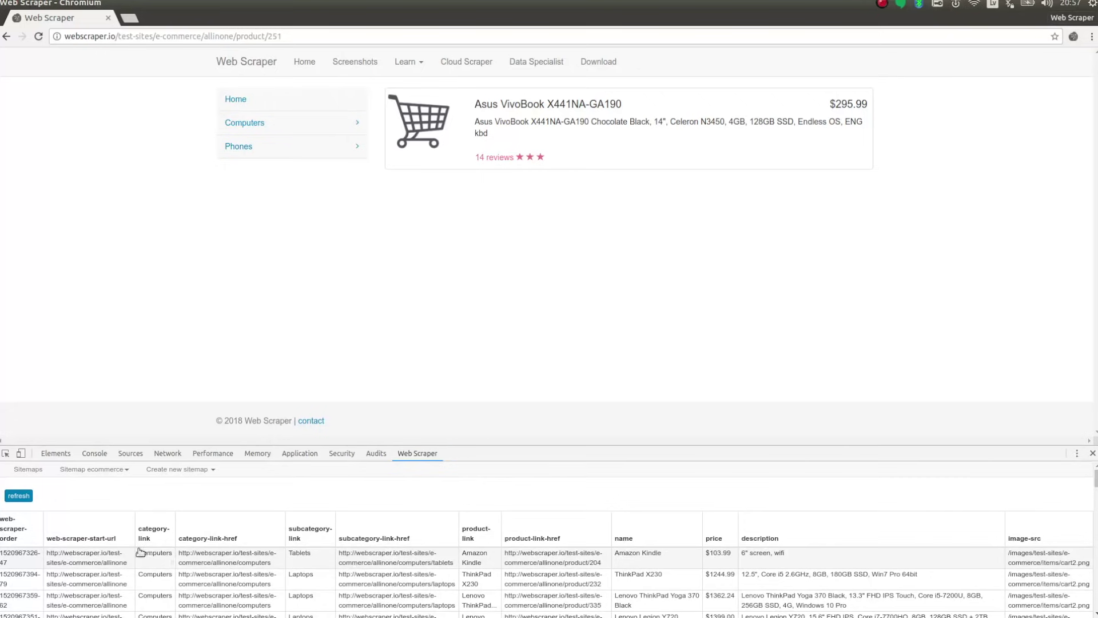
{"action": "left_click", "coordinate": [94, 469]}
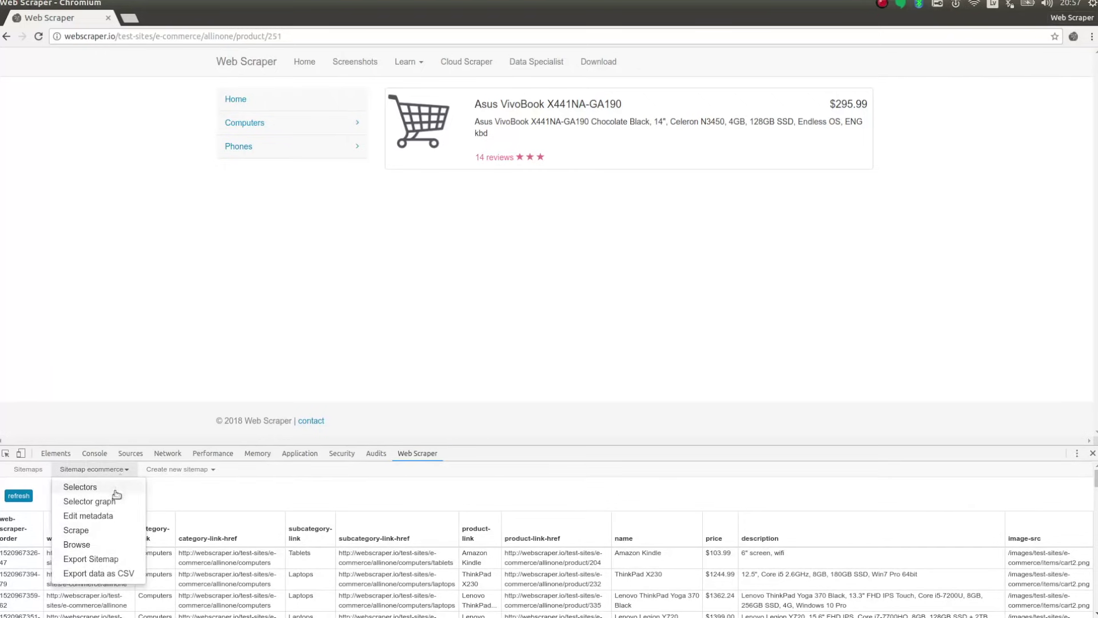
{"action": "left_click", "coordinate": [108, 574]}
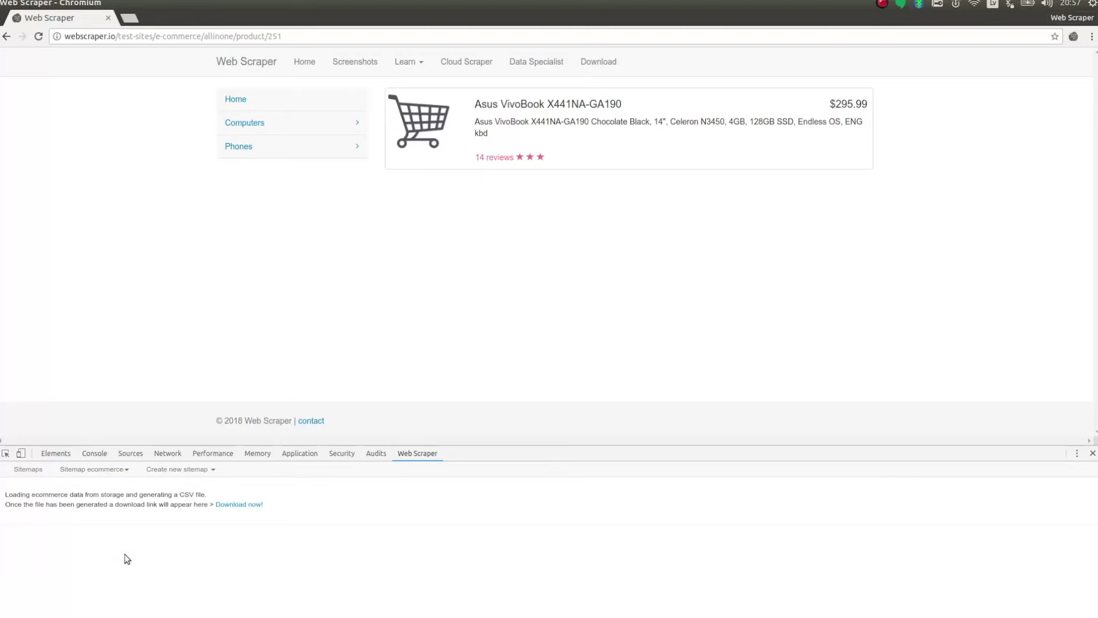
{"action": "left_click", "coordinate": [239, 505]}
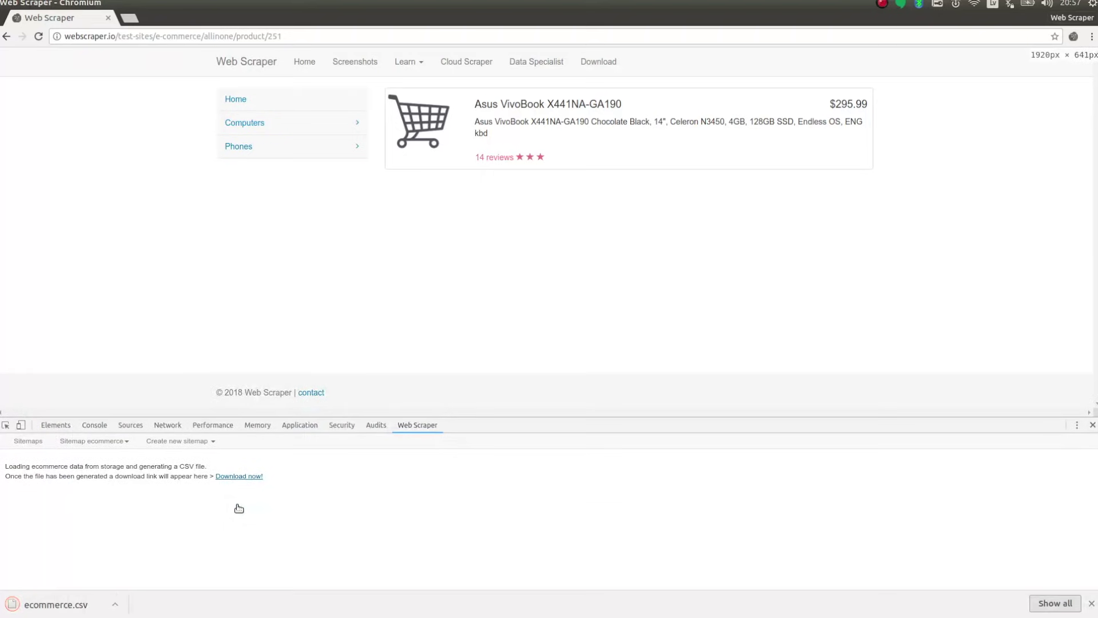
Step: Open ecommerce.csv from the downloads and accept the default Text Import settings in Calc
{"action": "left_click", "coordinate": [75, 604]}
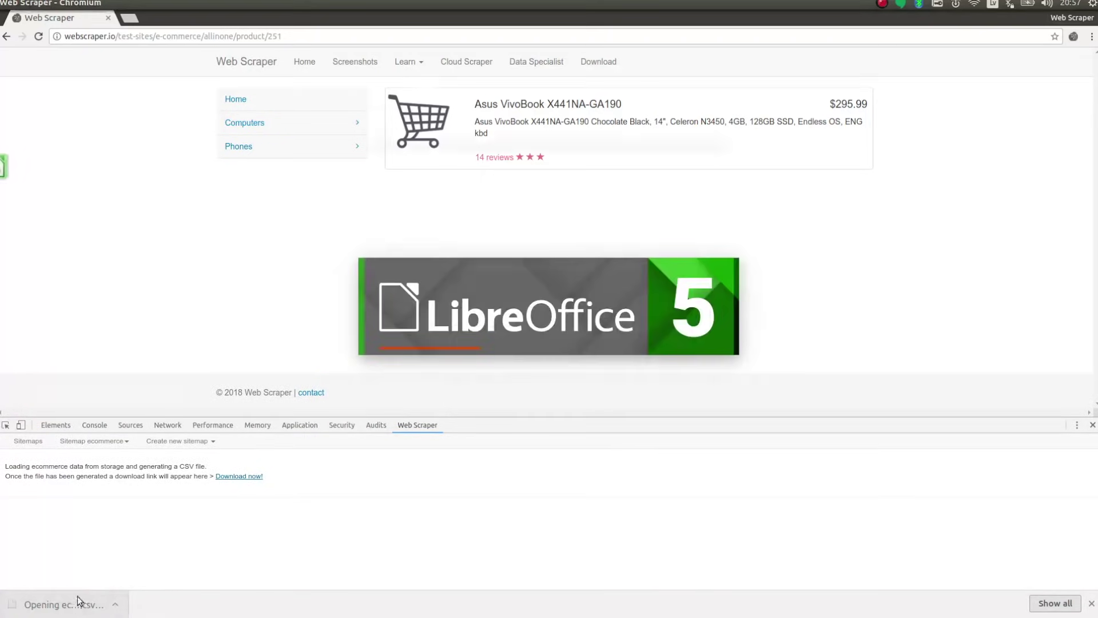
{"action": "left_click", "coordinate": [657, 488]}
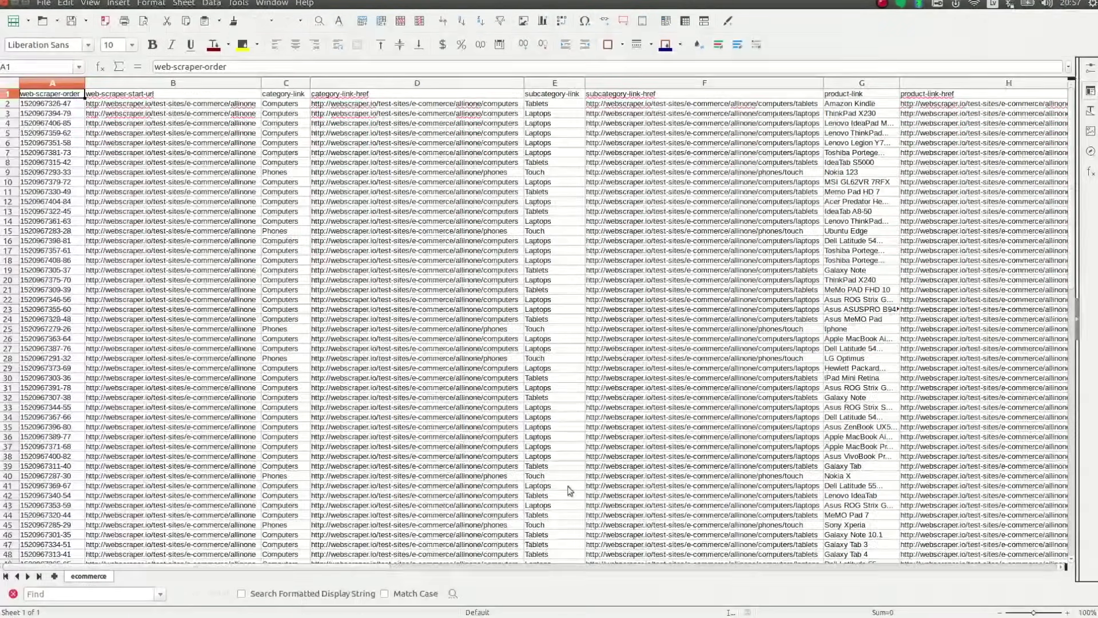